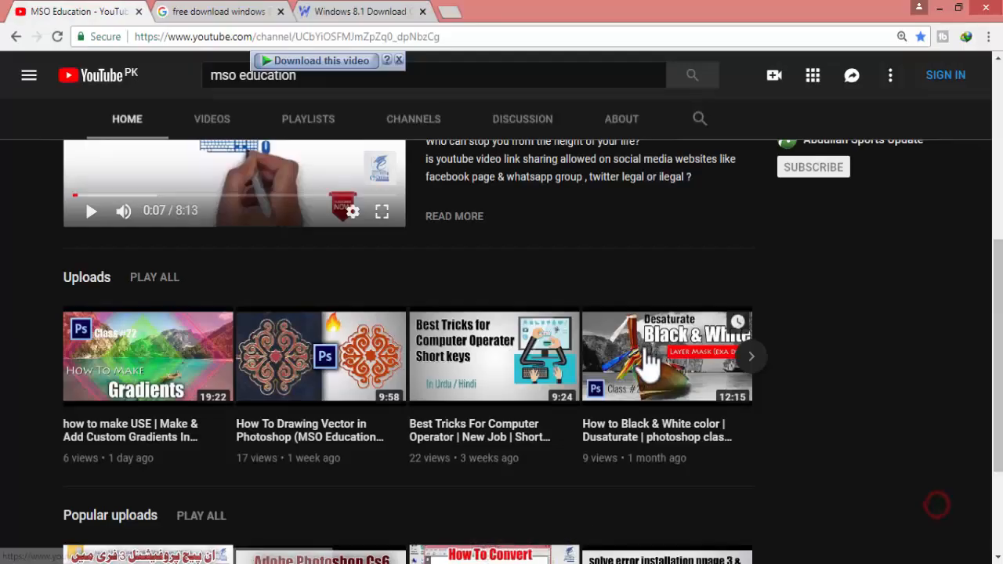
scroll(645, 369, "up", 3)
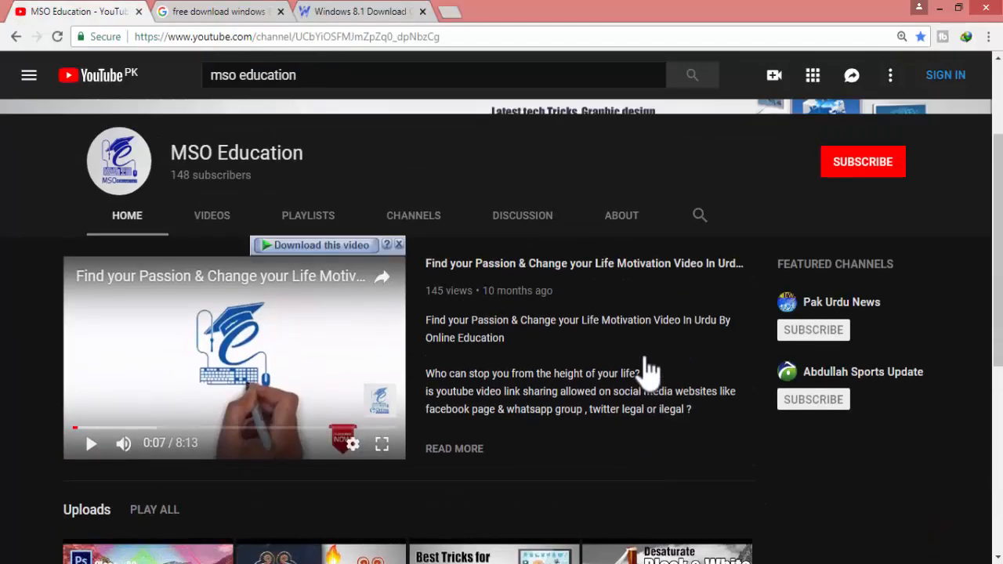
scroll(644, 370, "up", 2)
scroll(645, 370, "down", 4)
scroll(644, 356, "down", 1)
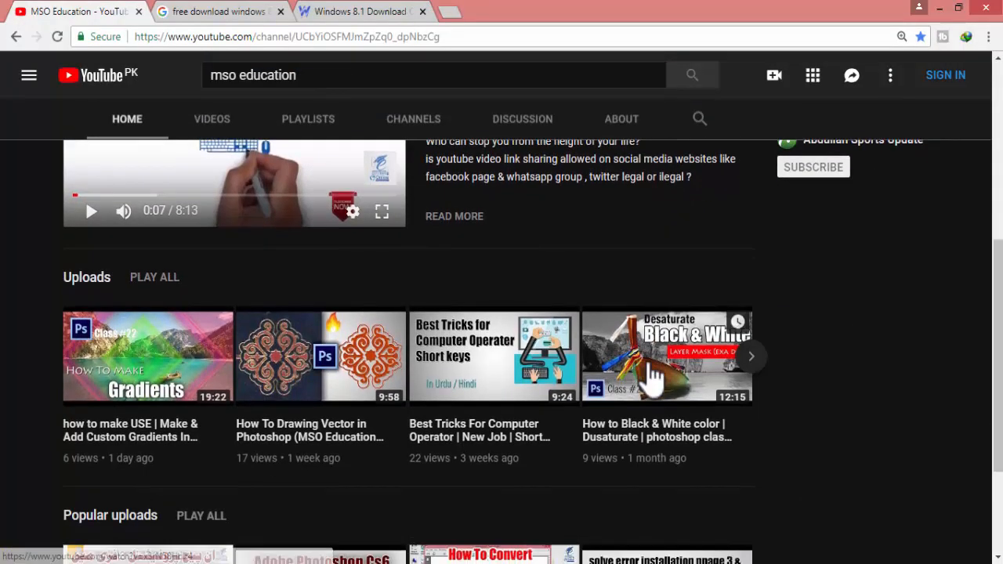
- Close the "free download windows" search tab and the Windows 8.1 Download tab, and open a new tab
left_click(280, 11)
left_click(279, 11)
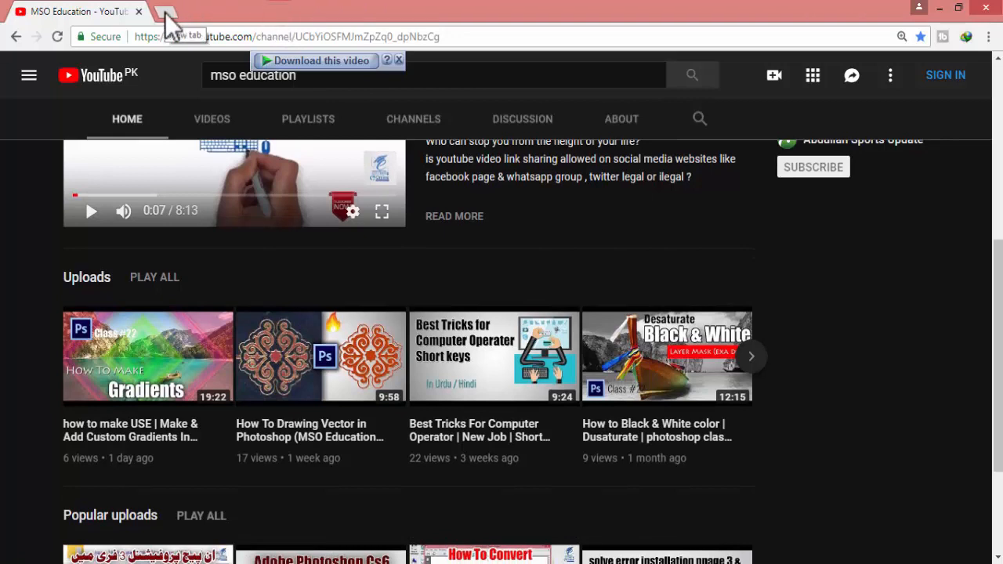
left_click(166, 12)
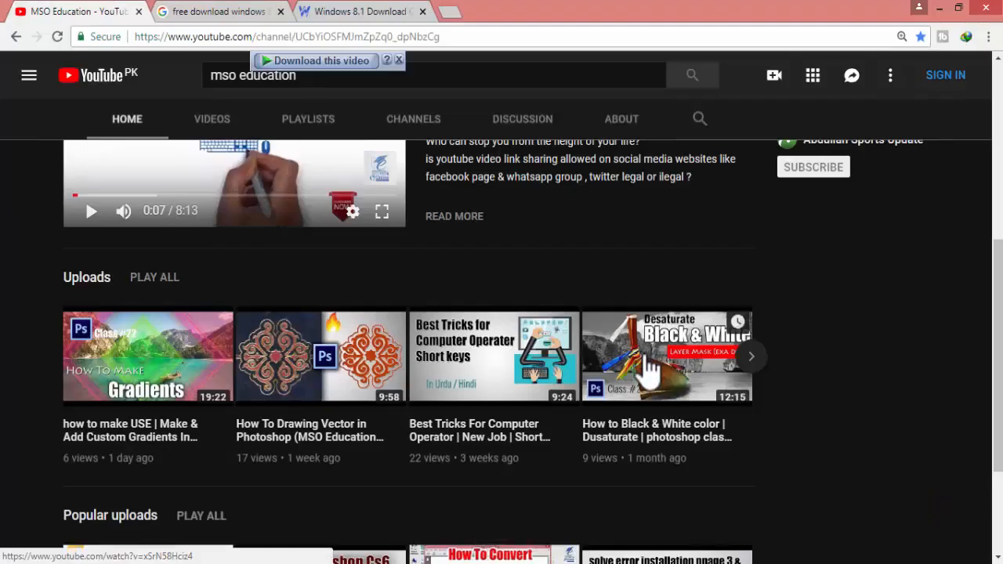
scroll(648, 307, "up", 3)
scroll(648, 360, "up", 1)
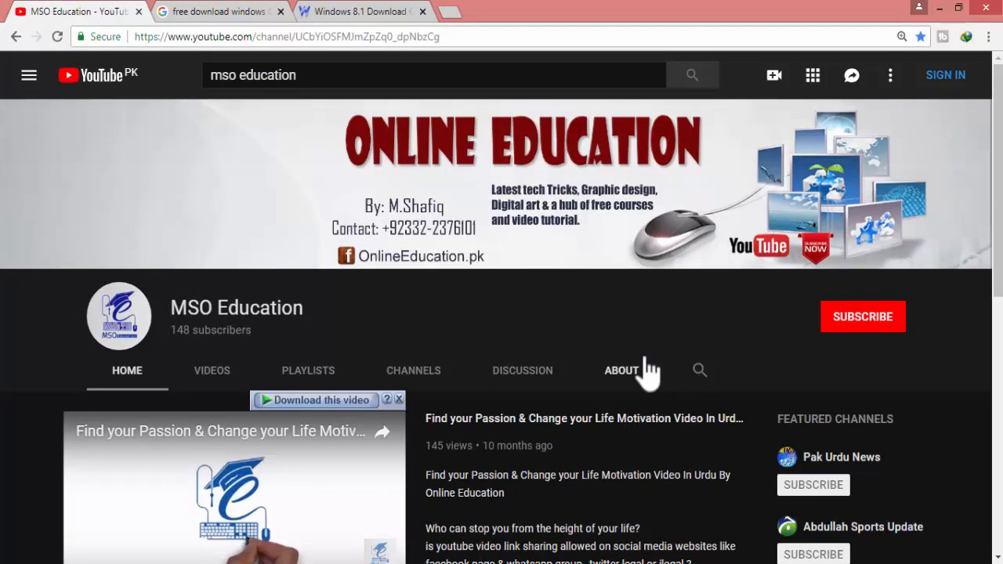
scroll(644, 360, "down", 3)
scroll(644, 361, "down", 1)
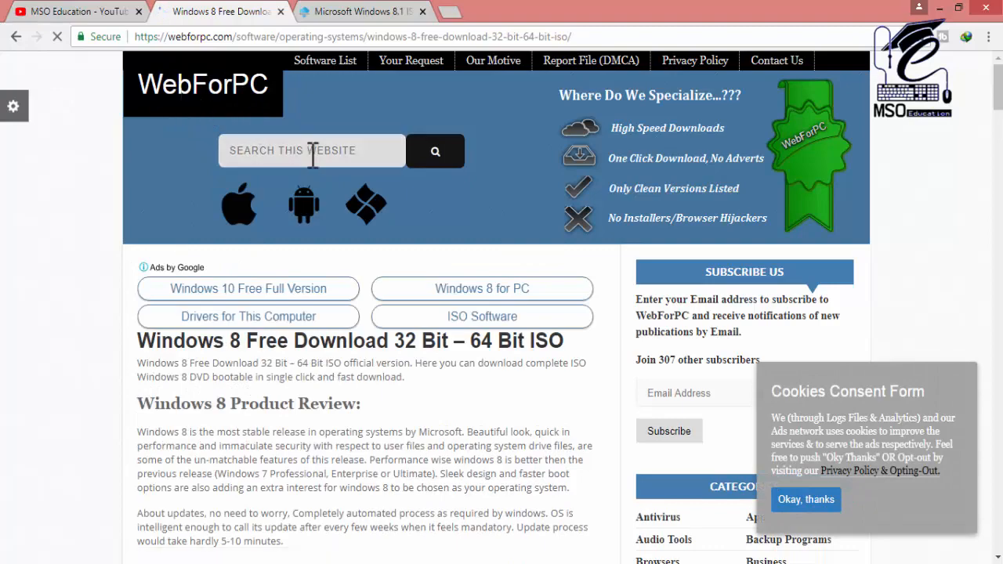
- Request the Windows 8 Free Download 32 Bit – 64 Bit ISO from the WebForPC article
scroll(264, 251, "down", 4)
scroll(270, 223, "down", 20)
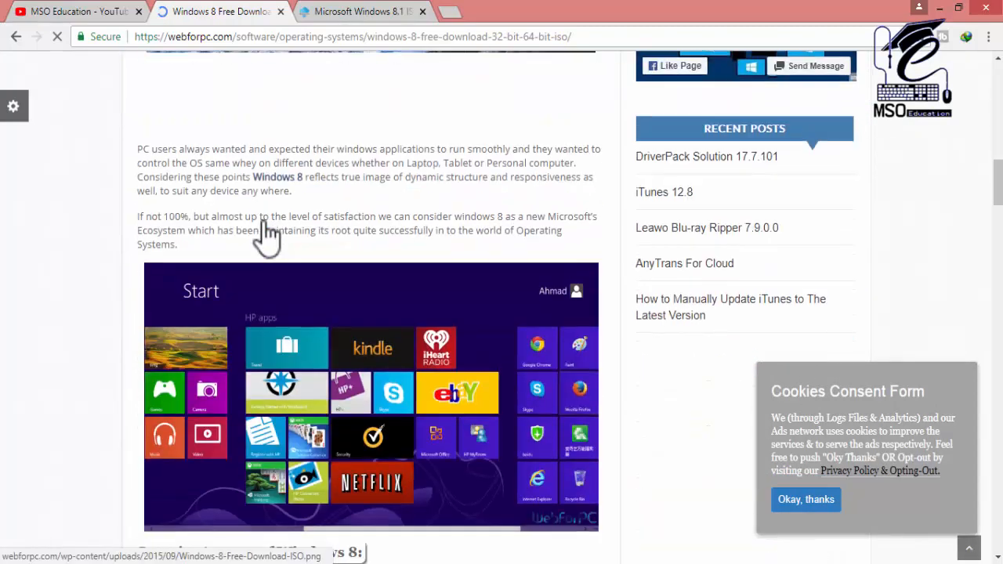
scroll(274, 230, "up", 4)
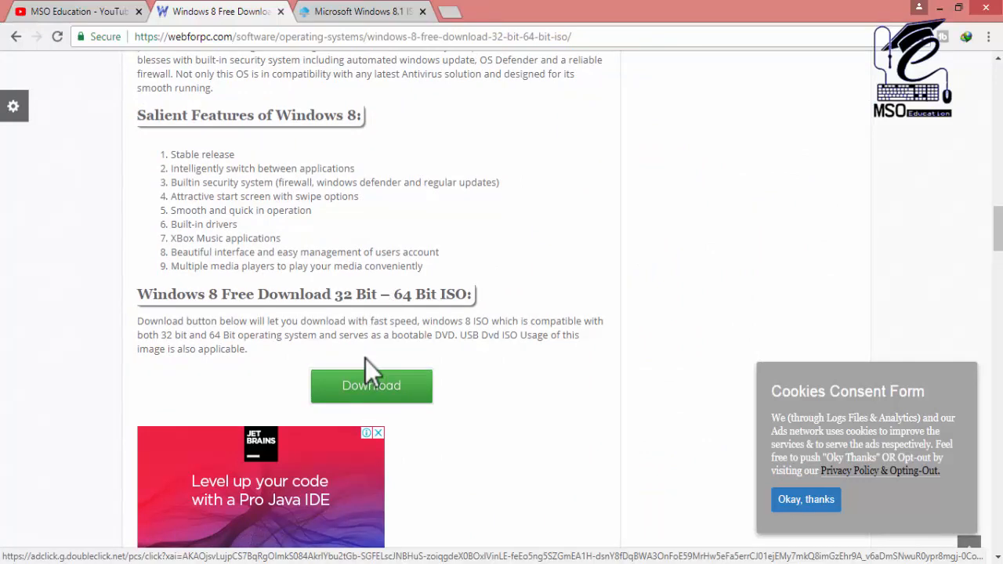
scroll(369, 368, "up", 2)
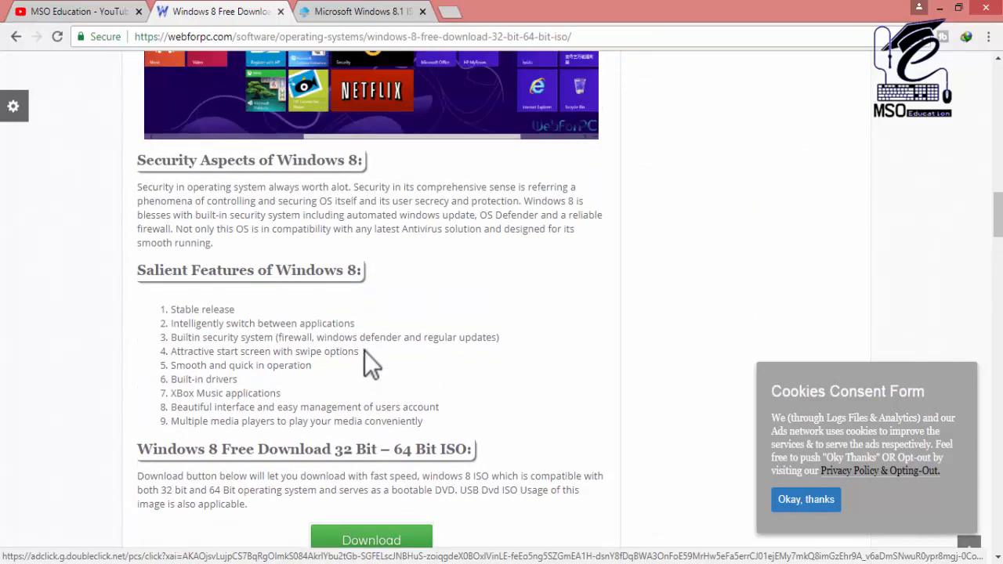
scroll(364, 350, "down", 3)
left_click(364, 313)
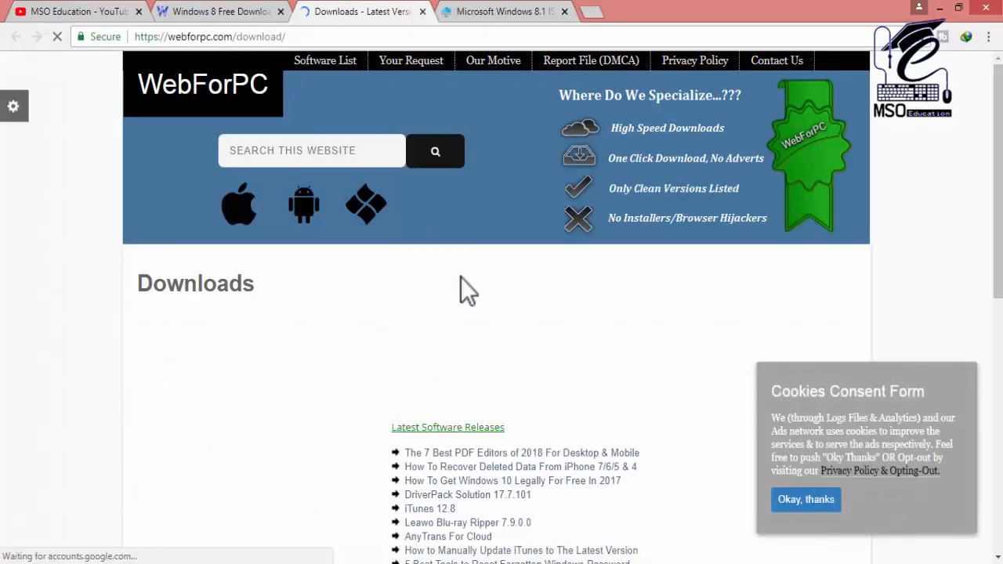
- Start downloading the en_windows_8_1_pro_vl_x64_dvd_2971948.iso file to E:\E Files\Softwear
scroll(461, 282, "down", 2)
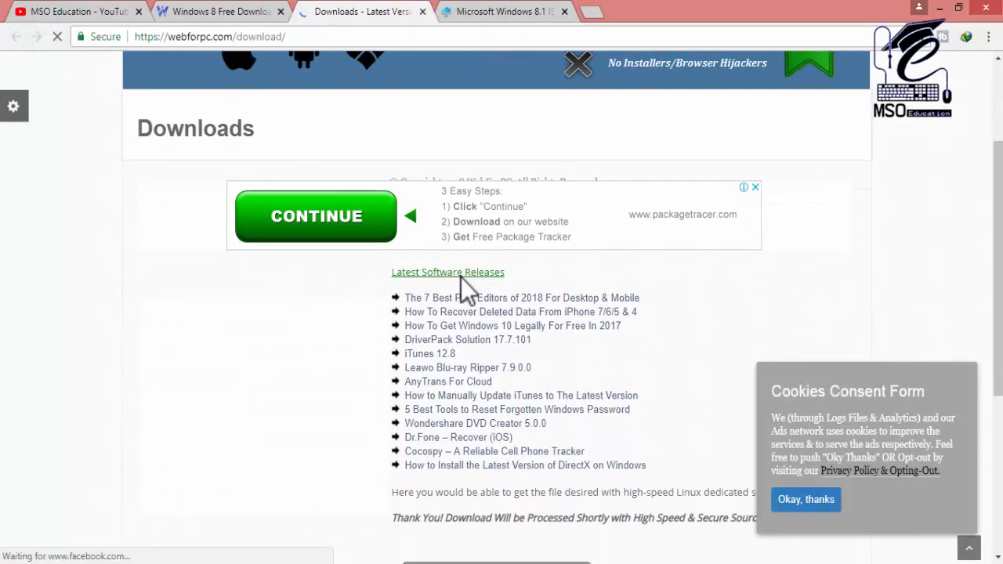
scroll(517, 334, "up", 2)
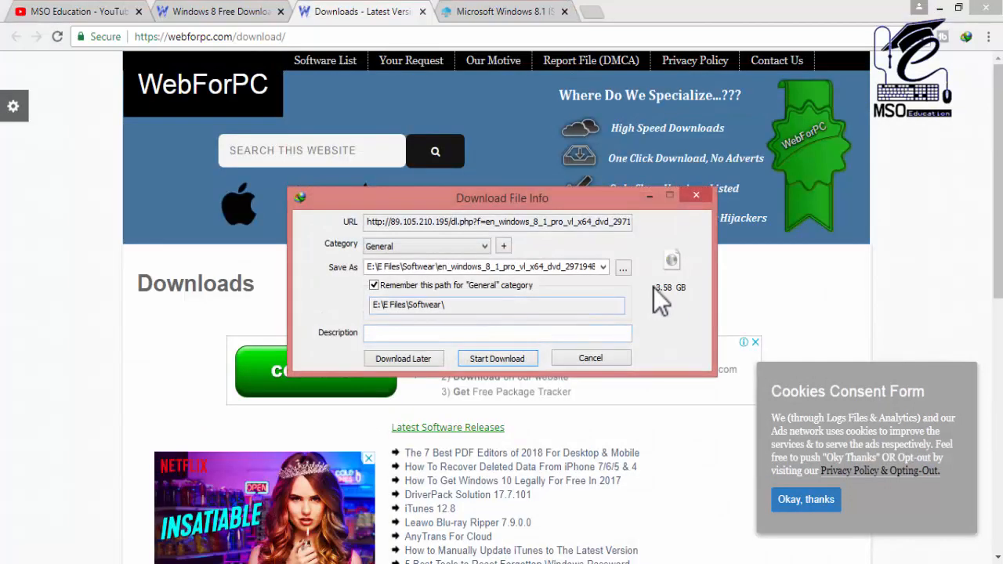
left_click_drag(518, 198, 442, 209)
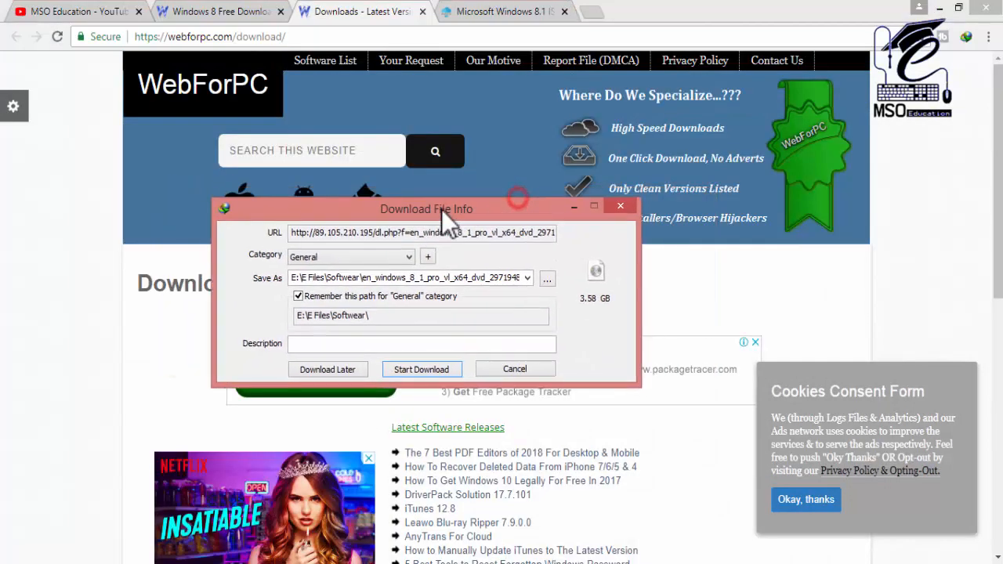
left_click(527, 278)
left_click(527, 279)
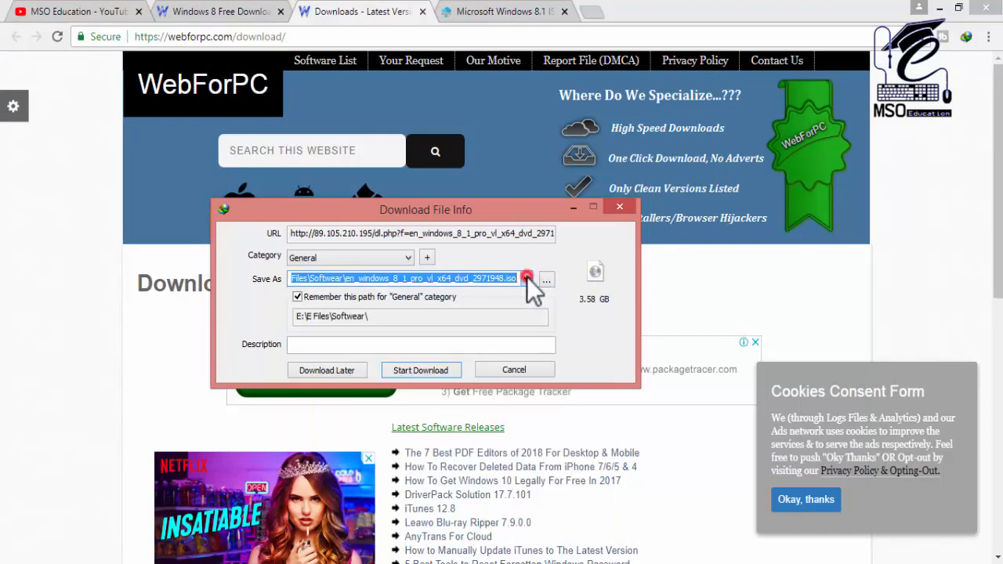
left_click(429, 372)
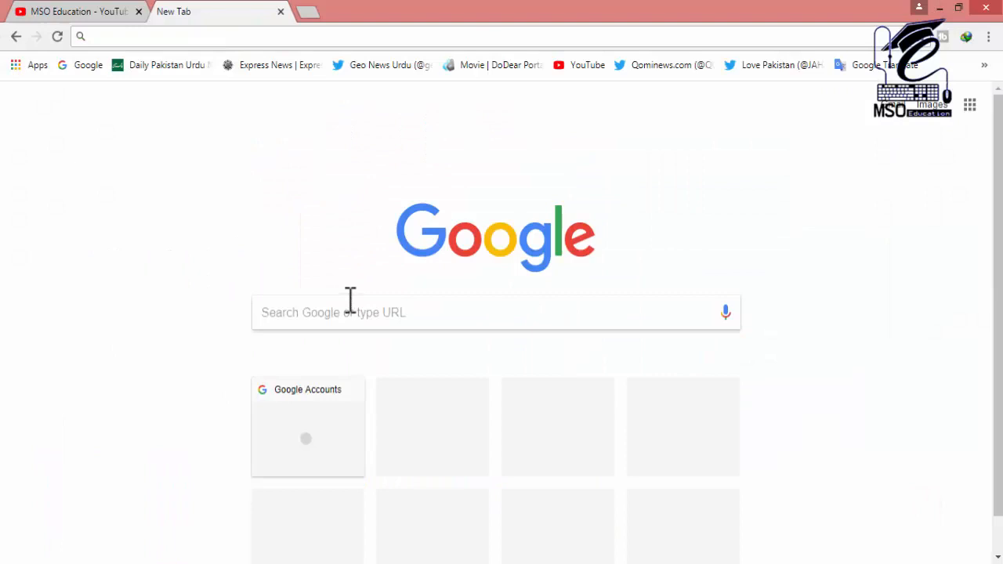
- Search Google for "rufus" and open the official rufus.akeo.ie site
left_click(347, 312)
type("ru")
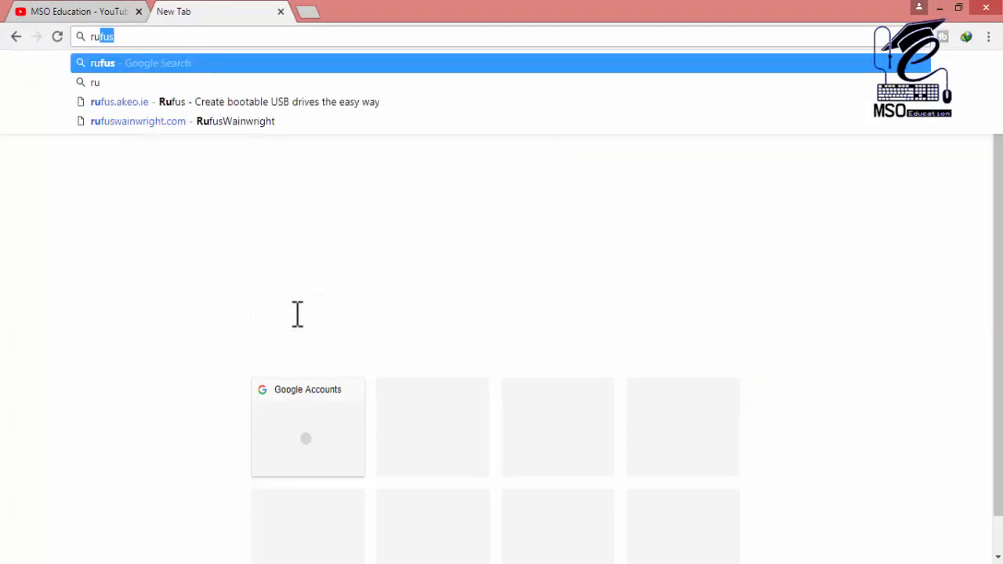
type("fus")
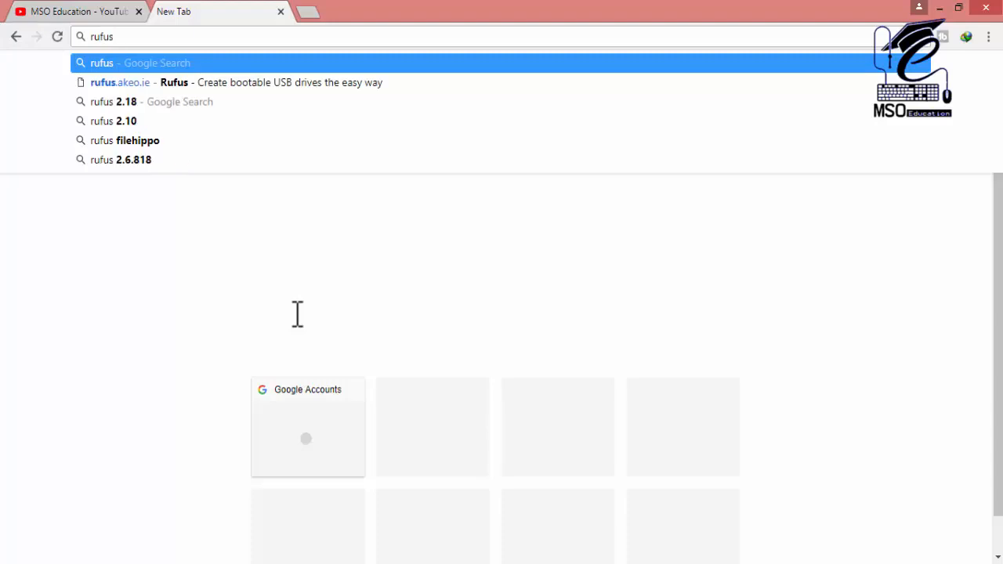
key("Return")
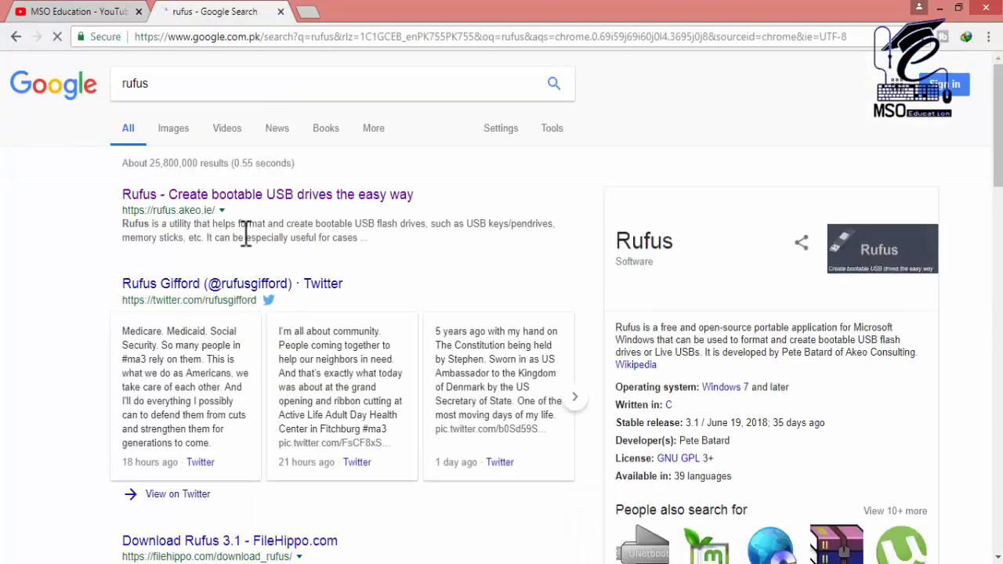
left_click_drag(114, 195, 212, 210)
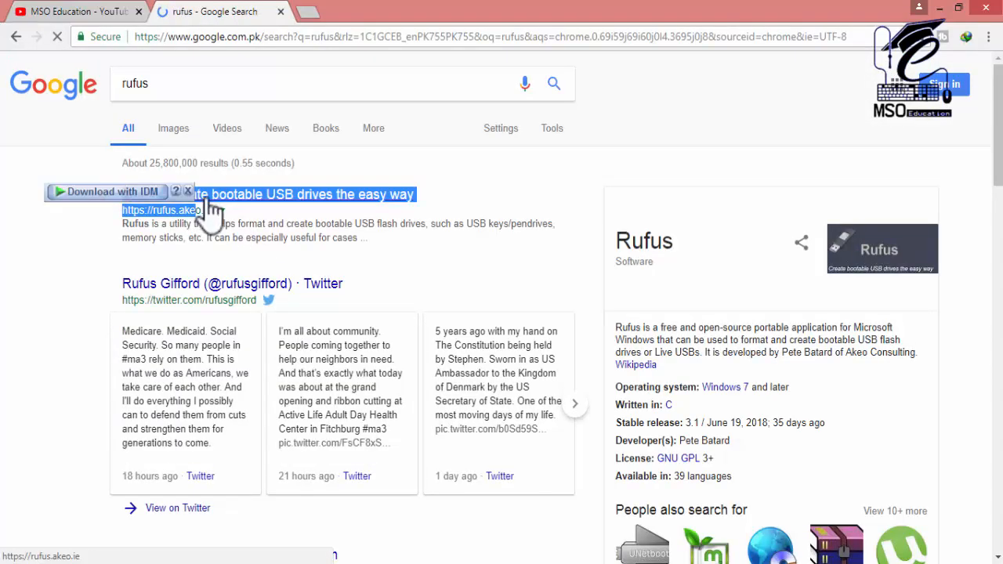
left_click(208, 211)
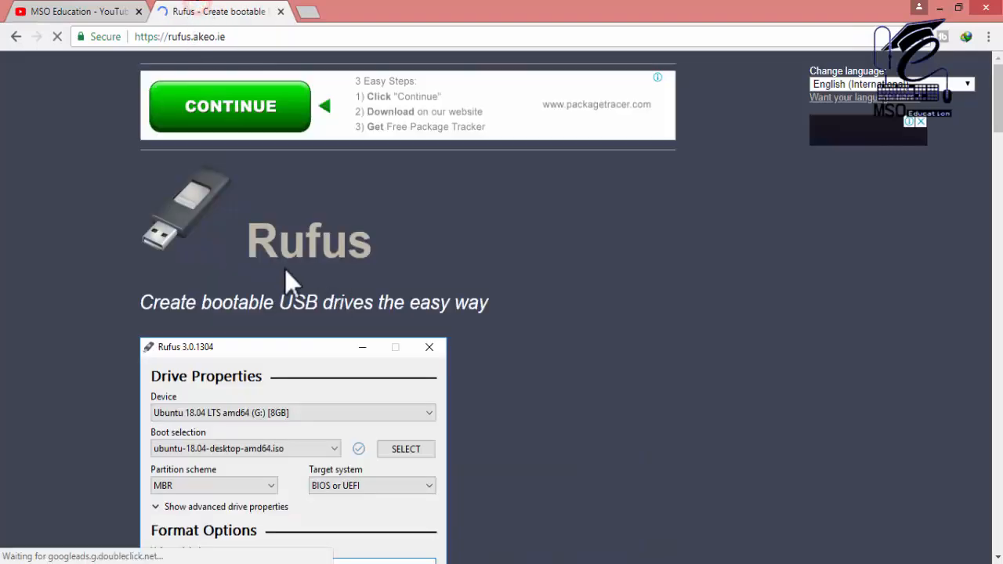
- Download rufus-3.1.exe from the Rufus site's Download section
scroll(253, 273, "down", 7)
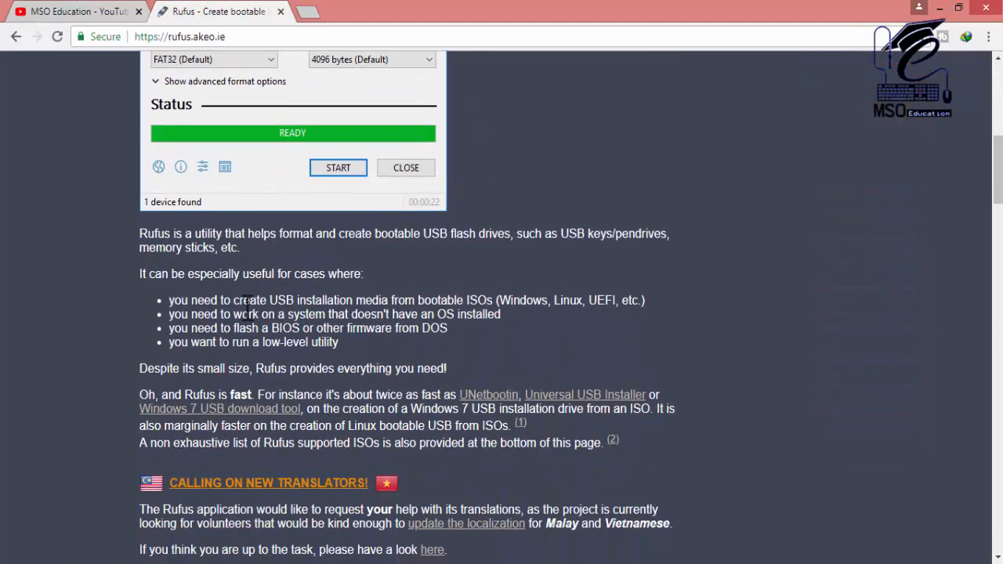
scroll(235, 339, "down", 4)
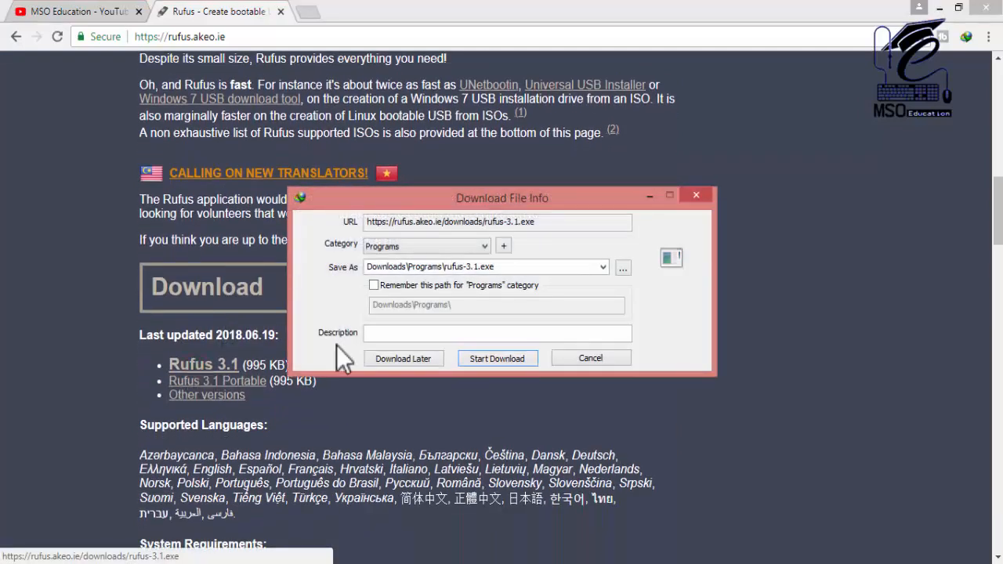
left_click(488, 362)
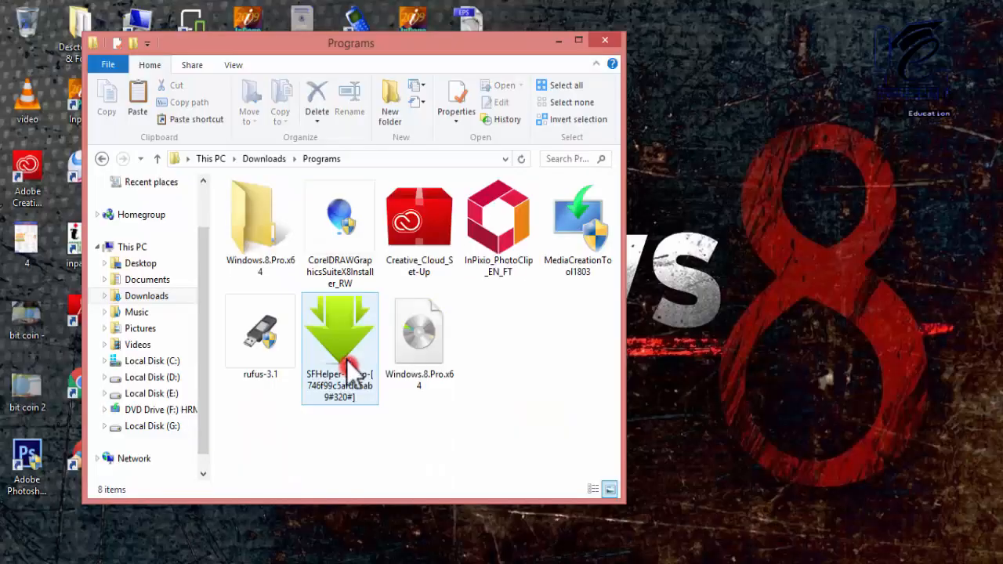
- Launch rufus-3.1 from the downloaded Programs folder
left_click(263, 365)
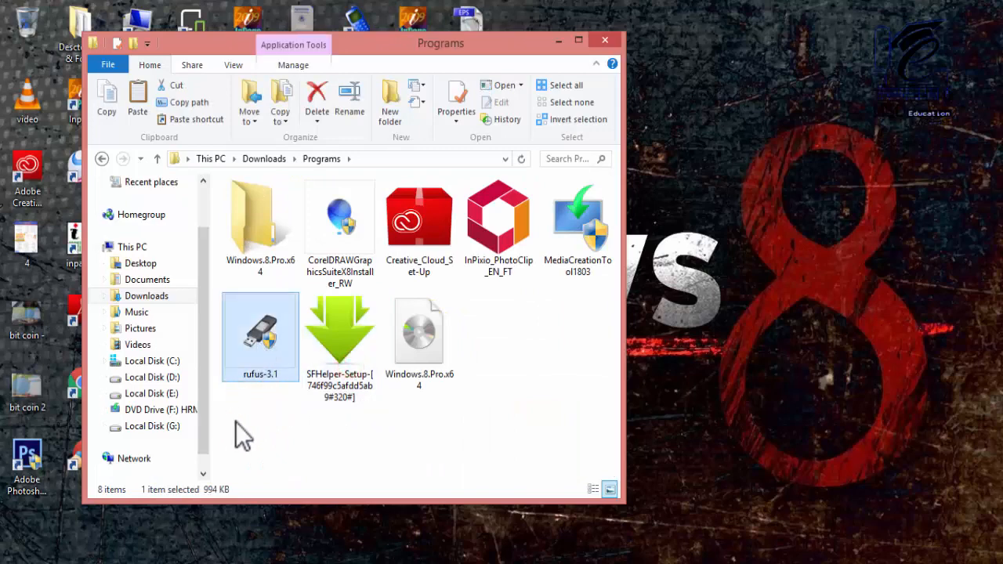
right_click(259, 351)
left_click(315, 225)
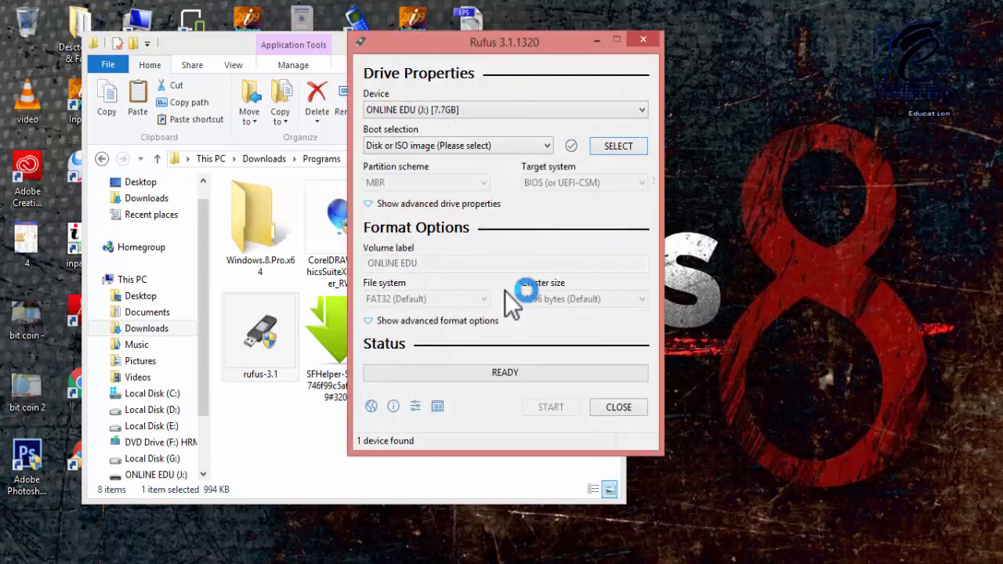
- Choose the ONLINE EDU (J:) USB drive as the target device in Rufus
left_click_drag(447, 41, 464, 99)
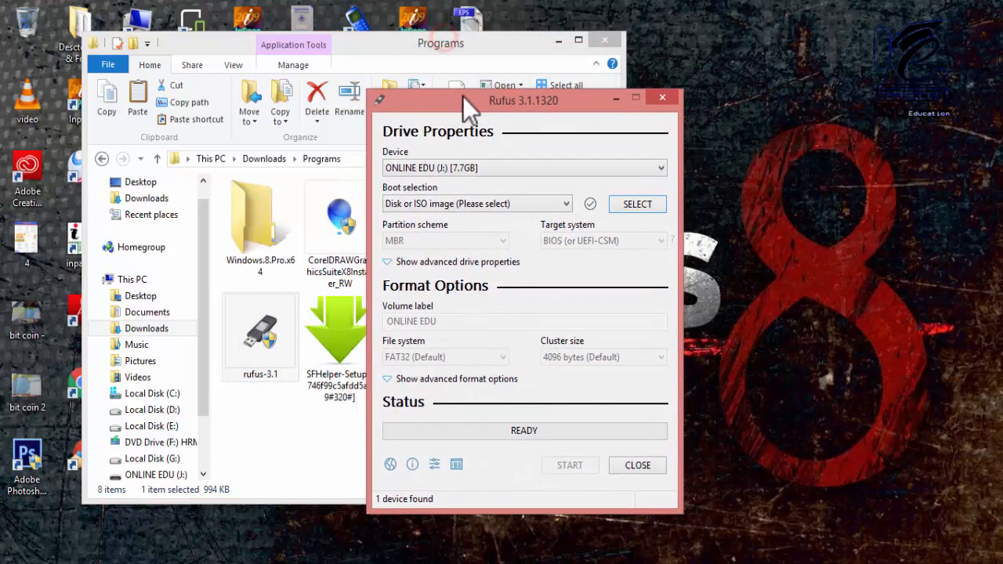
left_click(463, 170)
left_click(449, 182)
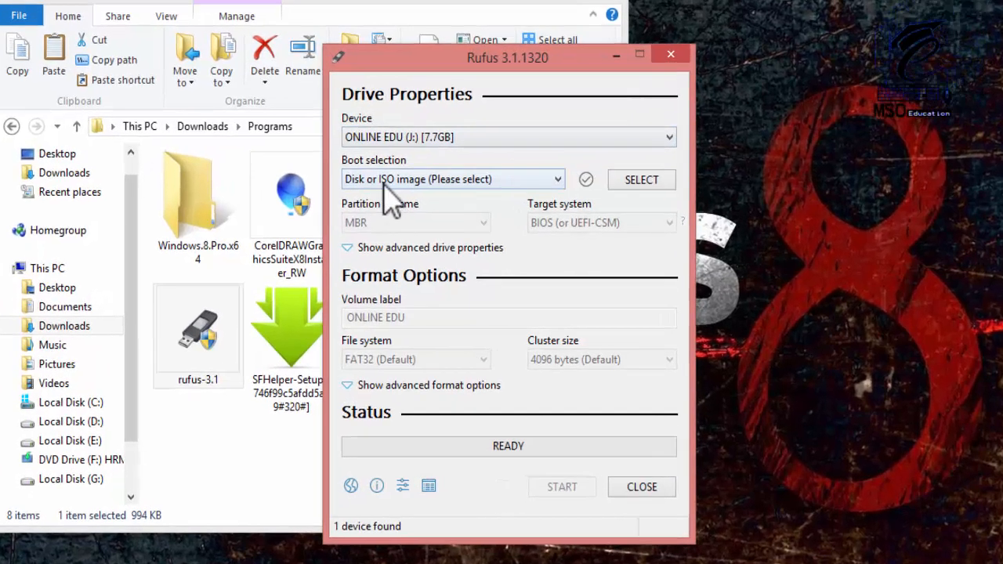
- Set the boot selection to a disk or ISO image and load the Windows.8.Pro.x64 ISO from the Programs folder
left_click(385, 180)
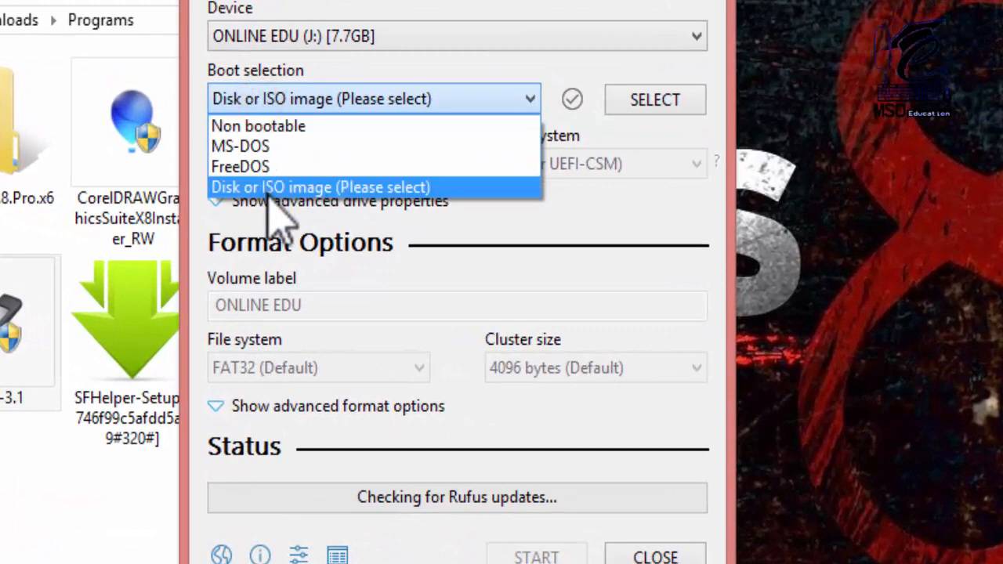
left_click(267, 188)
left_click(636, 99)
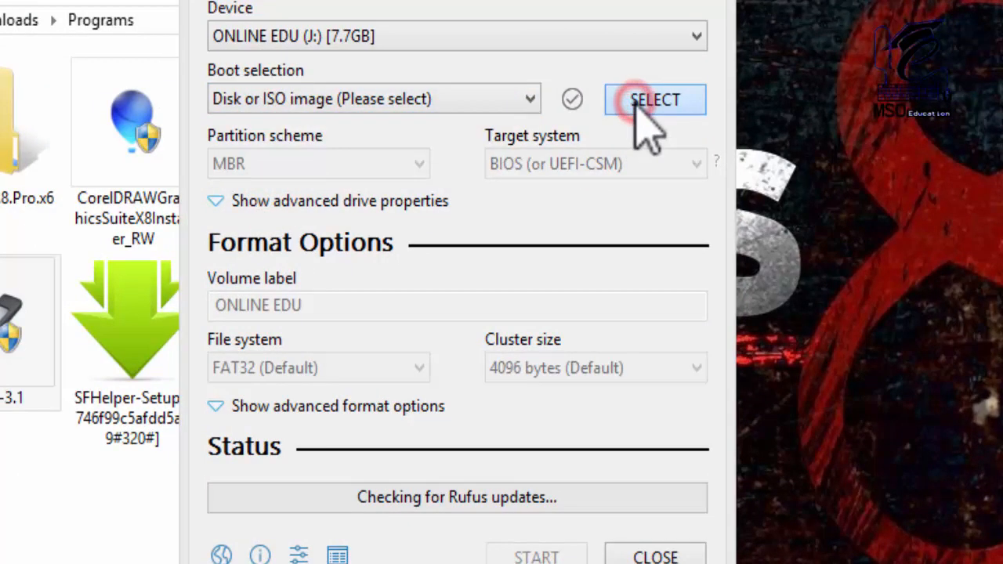
left_click(566, 161)
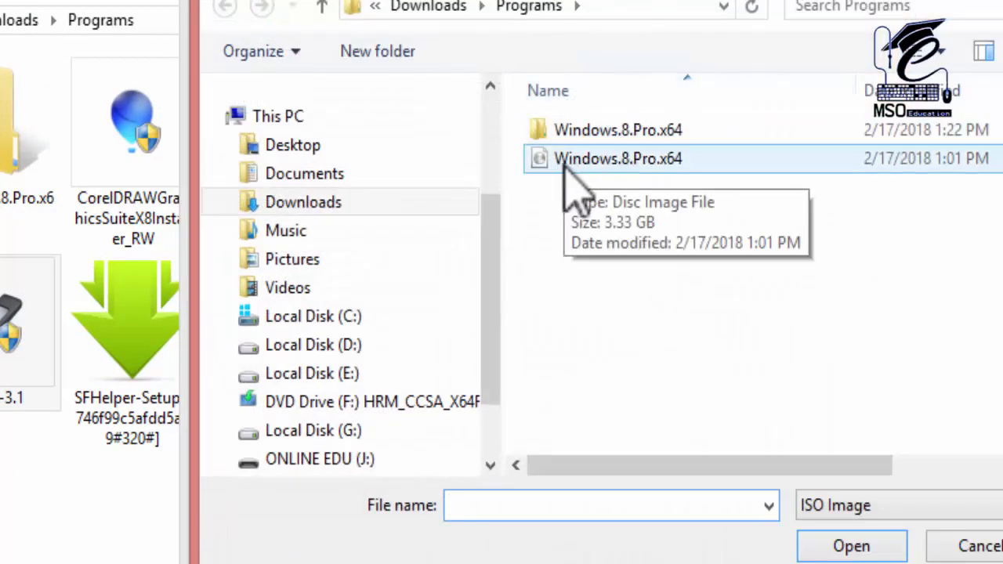
left_click_drag(486, 1, 475, 0)
left_click(566, 160)
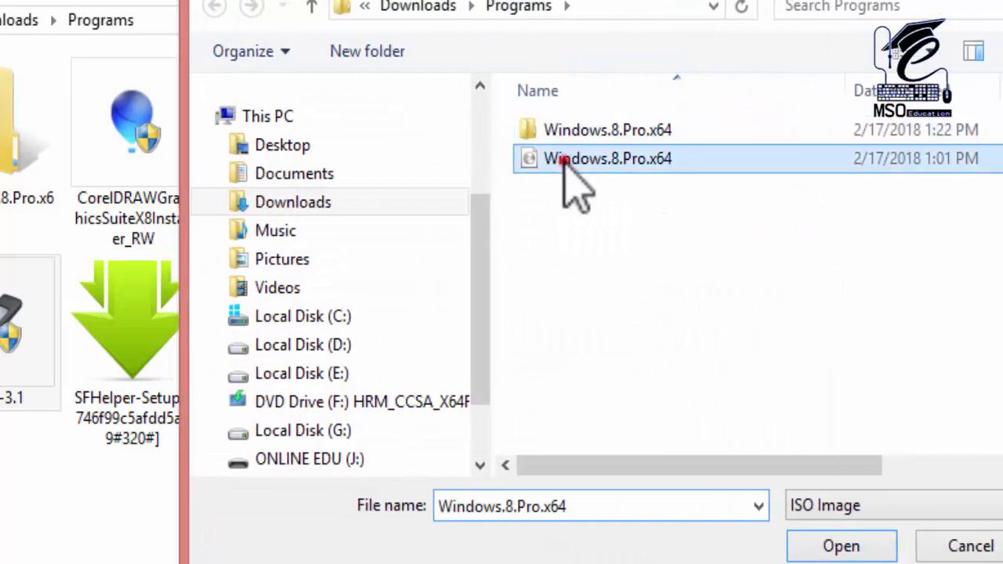
left_click(841, 547)
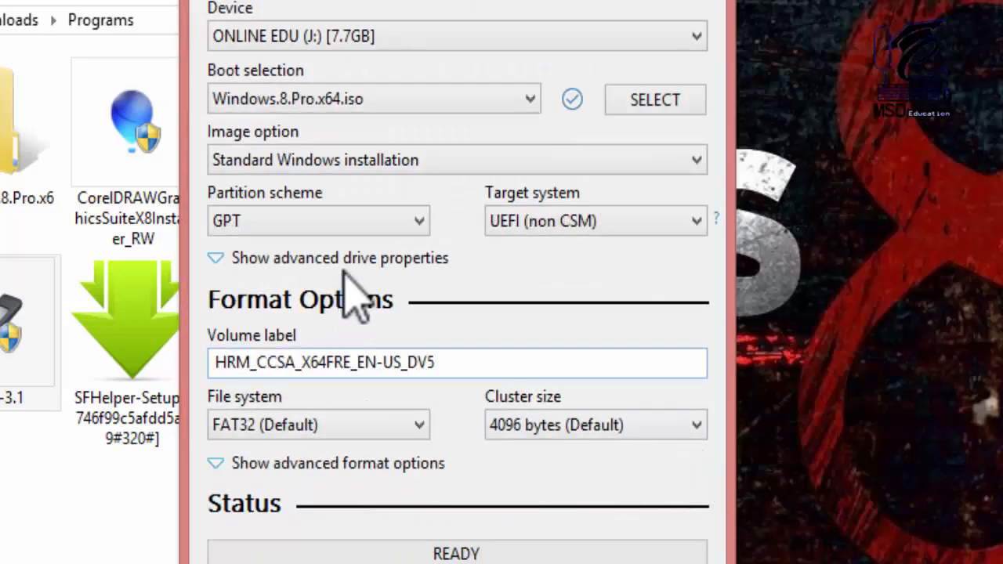
- Review the MBR and GPT partition scheme options, keeping GPT
left_click(347, 222)
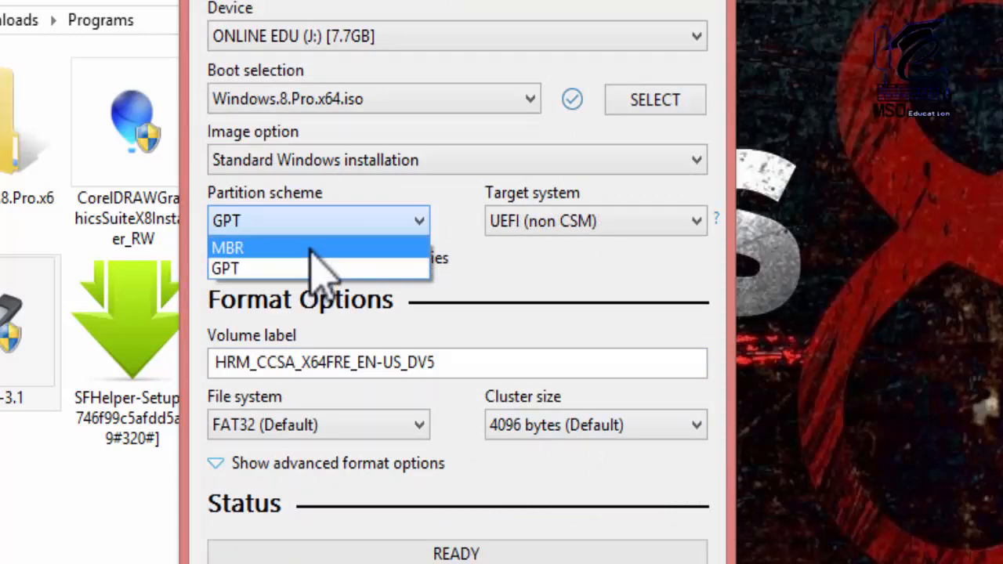
left_click(309, 219)
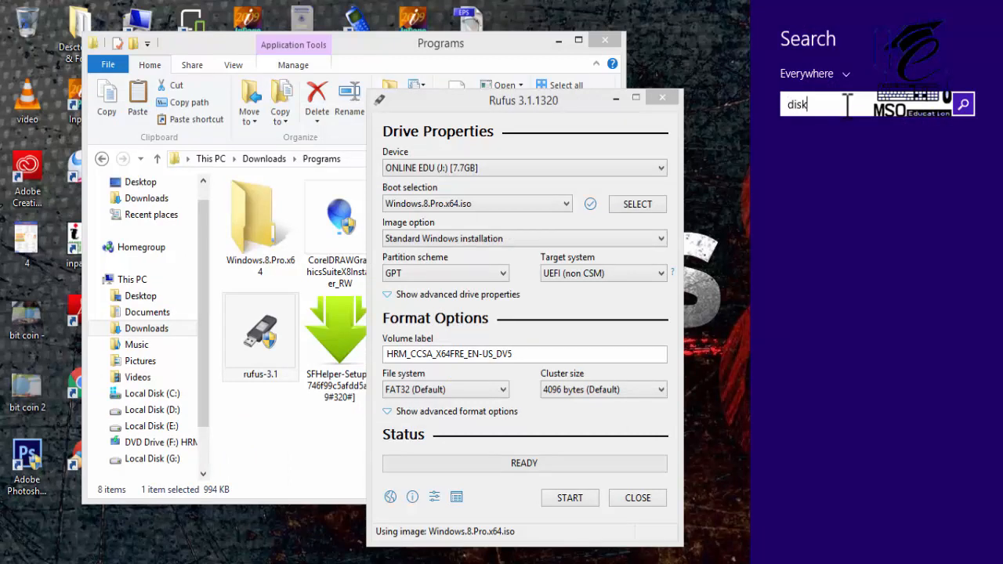
- Search Windows for "disk ma", open the hard disk partitions tool, and arrange Disk Management beside the Rufus window
type("ma")
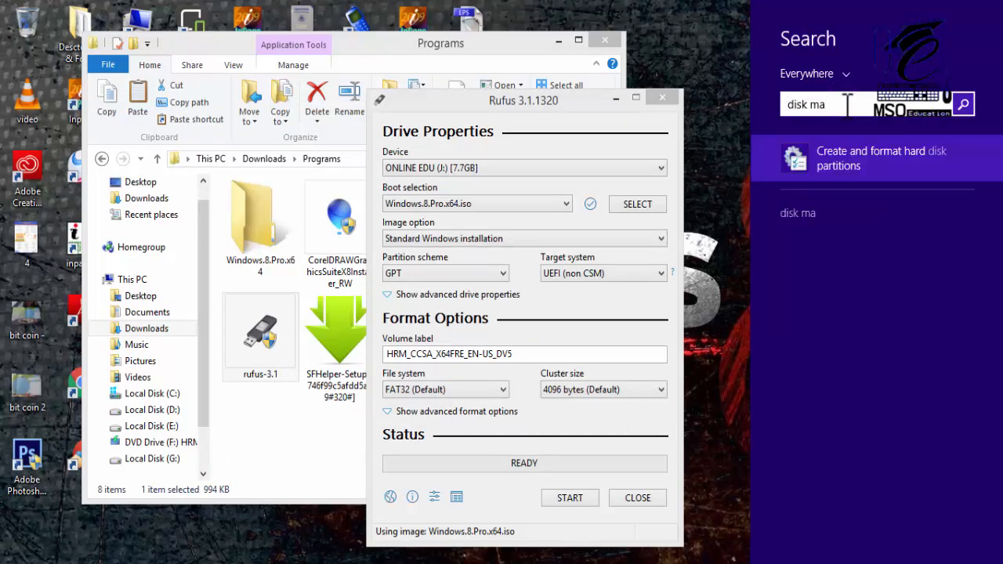
left_click(885, 163)
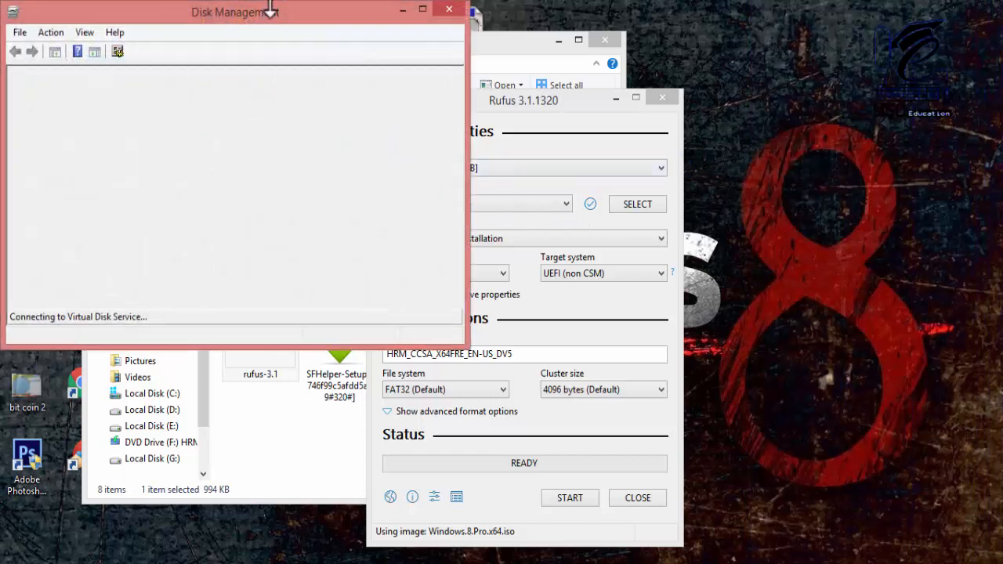
left_click_drag(296, 14, 742, 52)
left_click_drag(585, 77, 674, 118)
left_click_drag(497, 101, 300, 82)
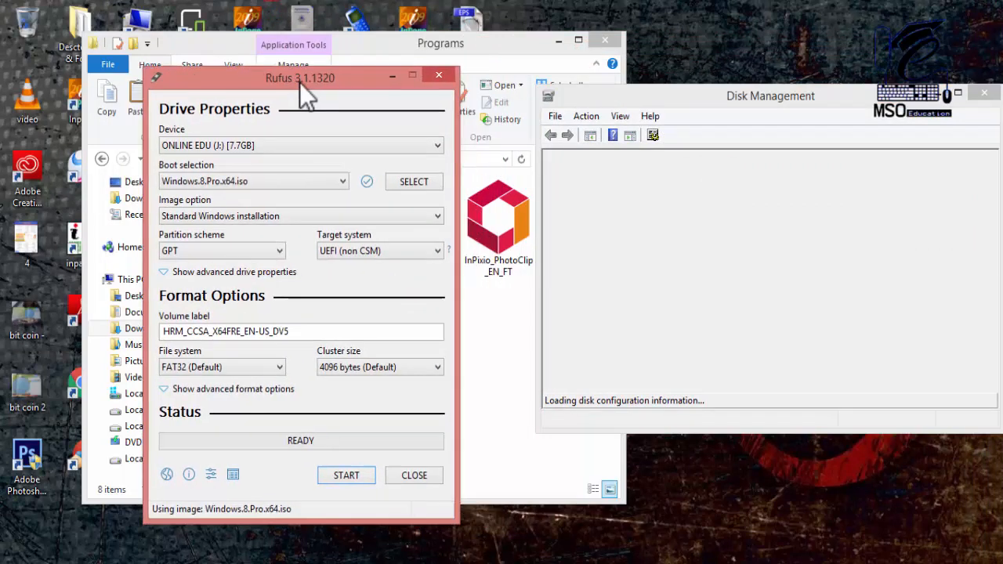
left_click_drag(756, 95, 713, 65)
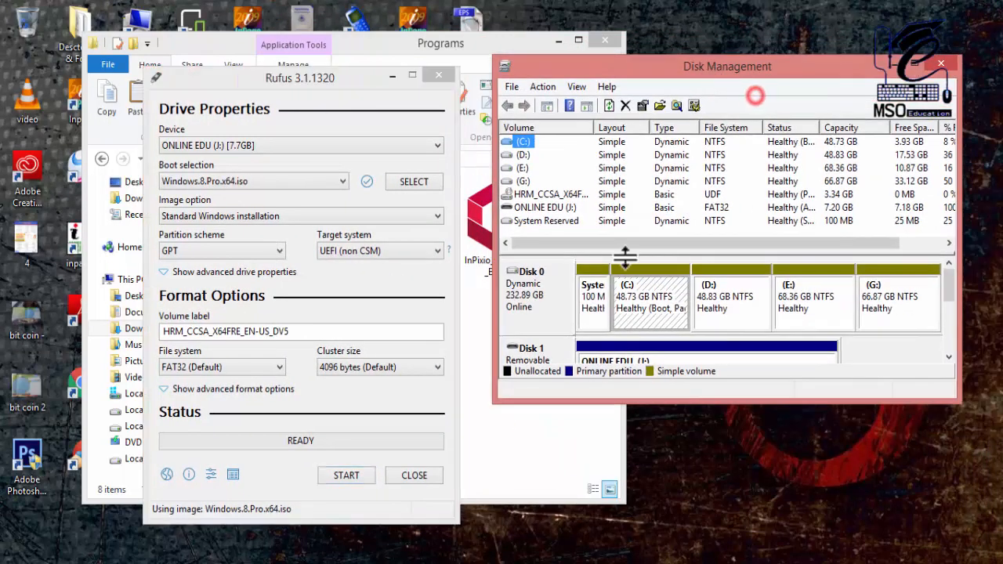
- Check the partition style of Disk 0 in its volume properties, and close Disk Management
left_click(517, 292)
left_click_drag(641, 401, 635, 462)
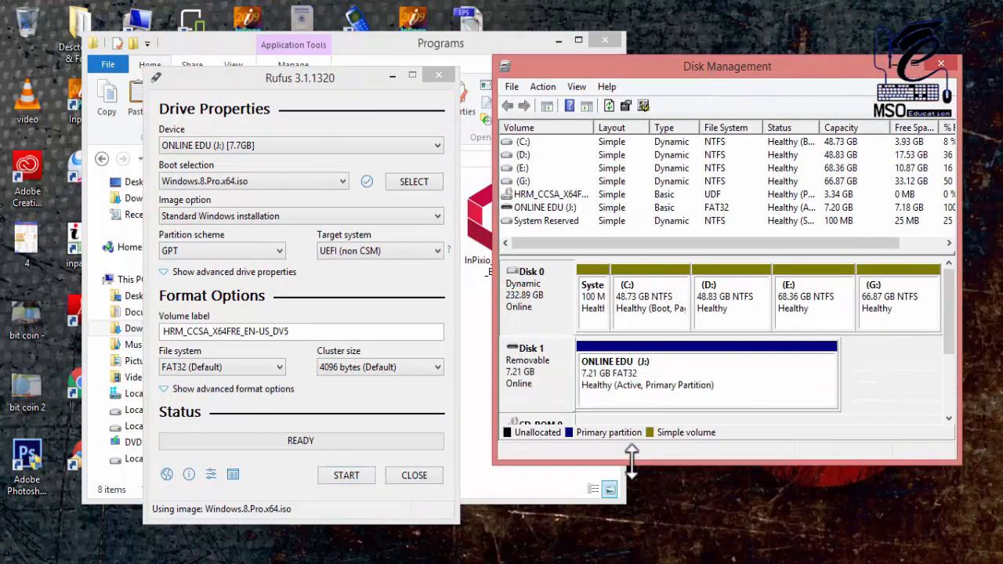
left_click(602, 382)
left_click(532, 292)
right_click(532, 292)
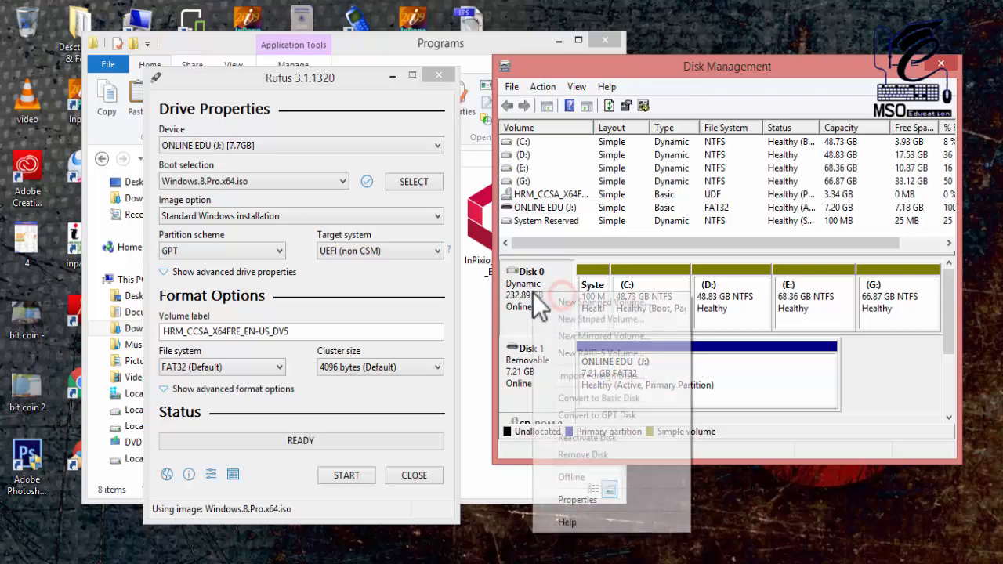
left_click(609, 506)
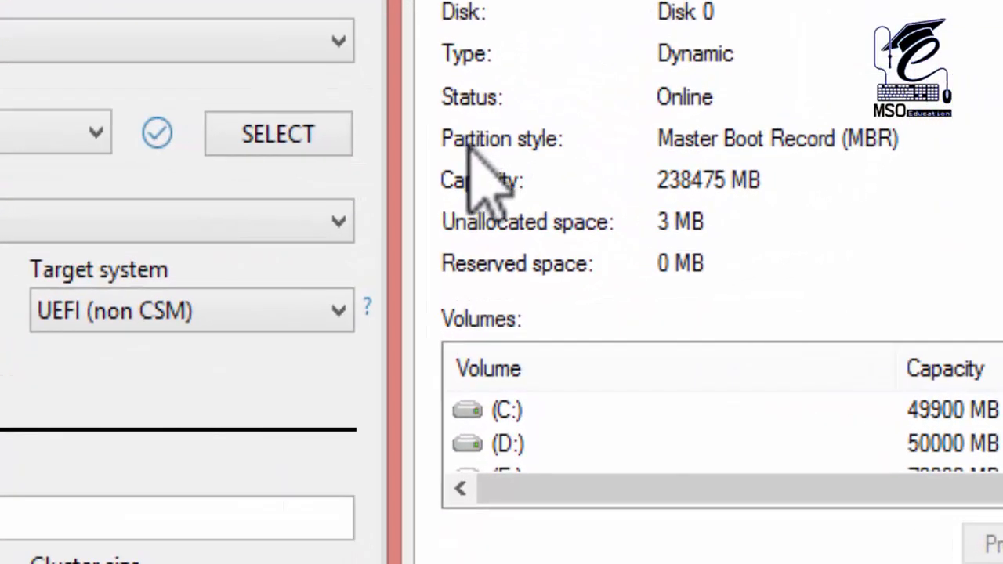
left_click(672, 140)
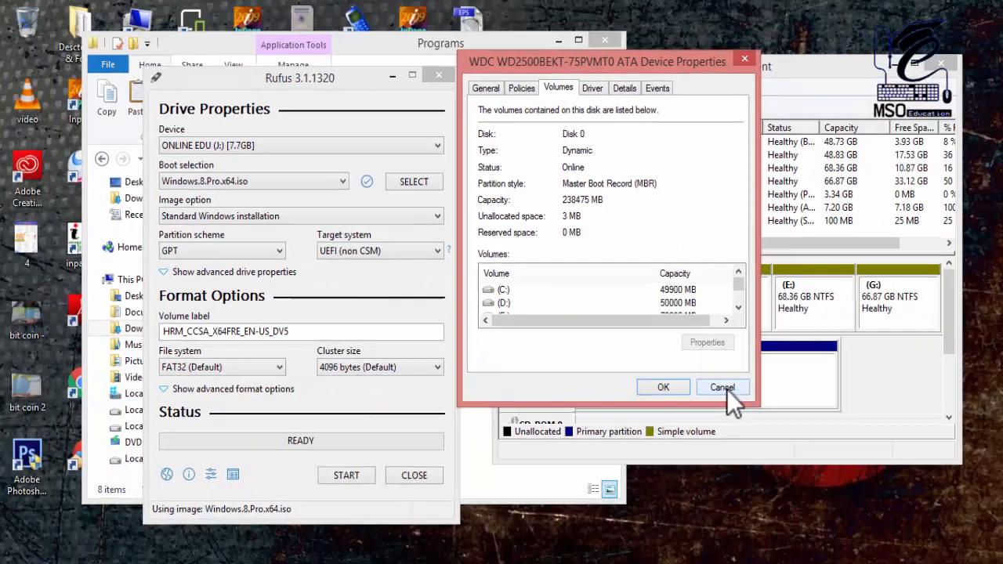
left_click(909, 527)
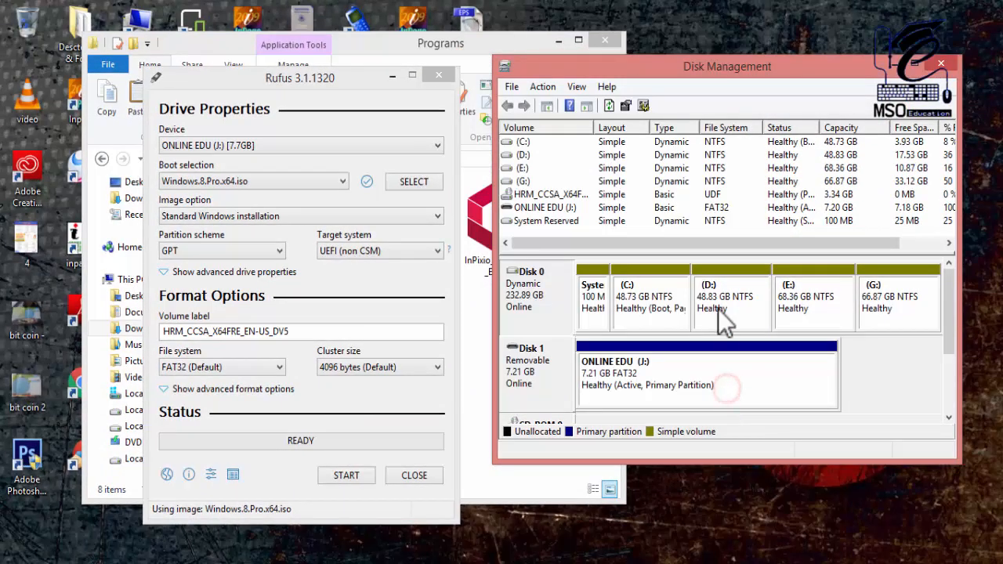
left_click(941, 66)
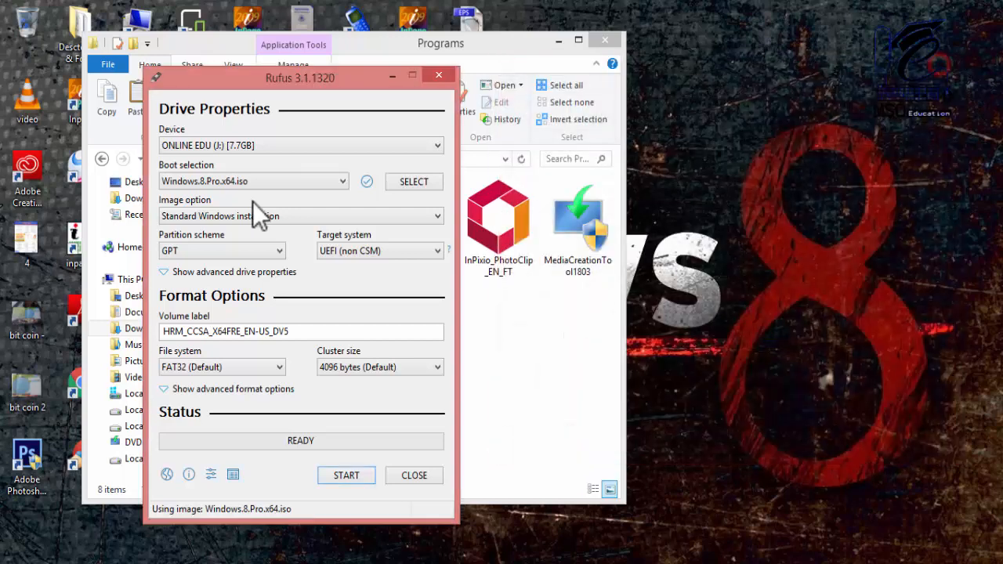
- Compare the target systems offered for the GPT and MBR partition schemes in Rufus, ending with GPT selected
left_click(233, 251)
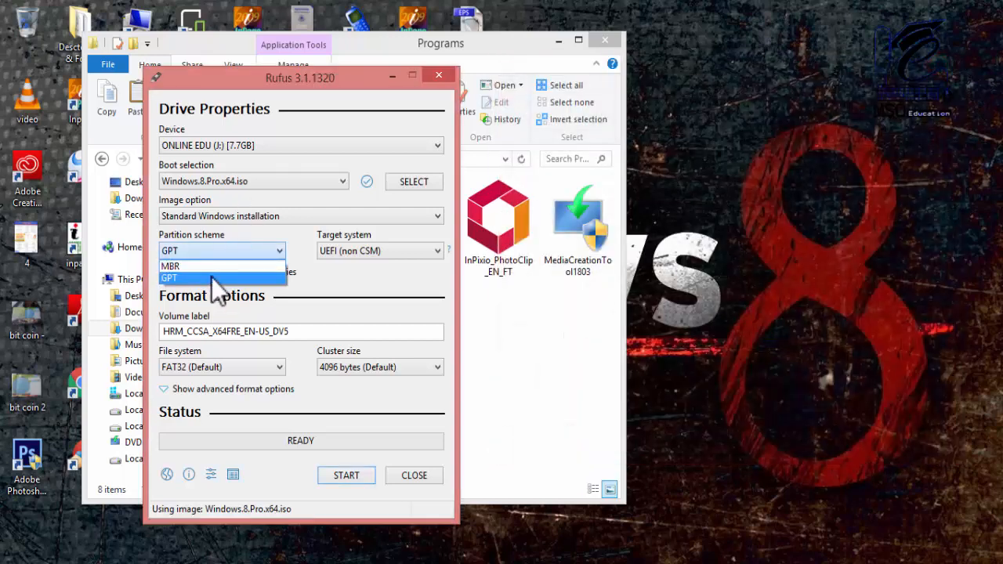
left_click(213, 279)
left_click(345, 251)
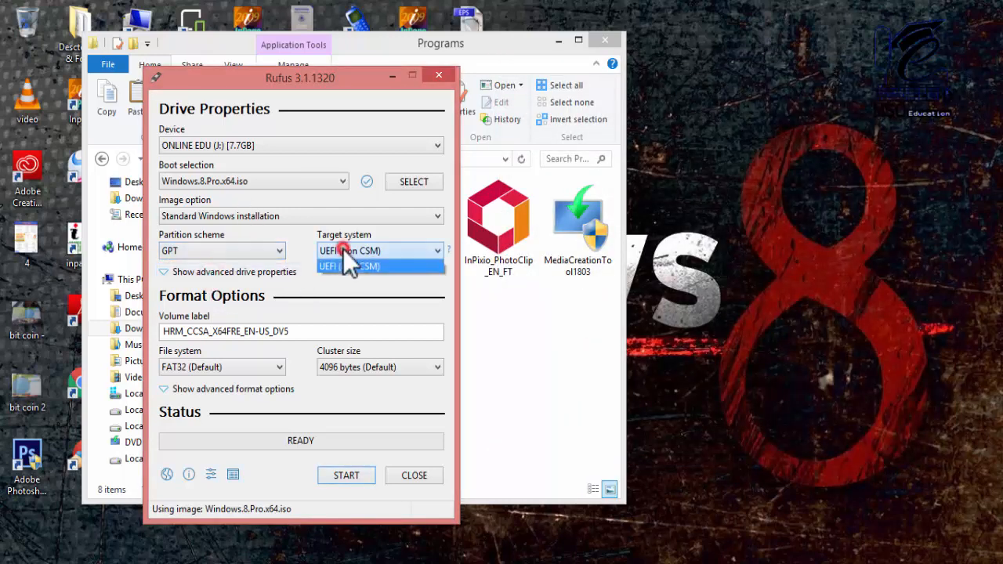
left_click(345, 254)
left_click(236, 254)
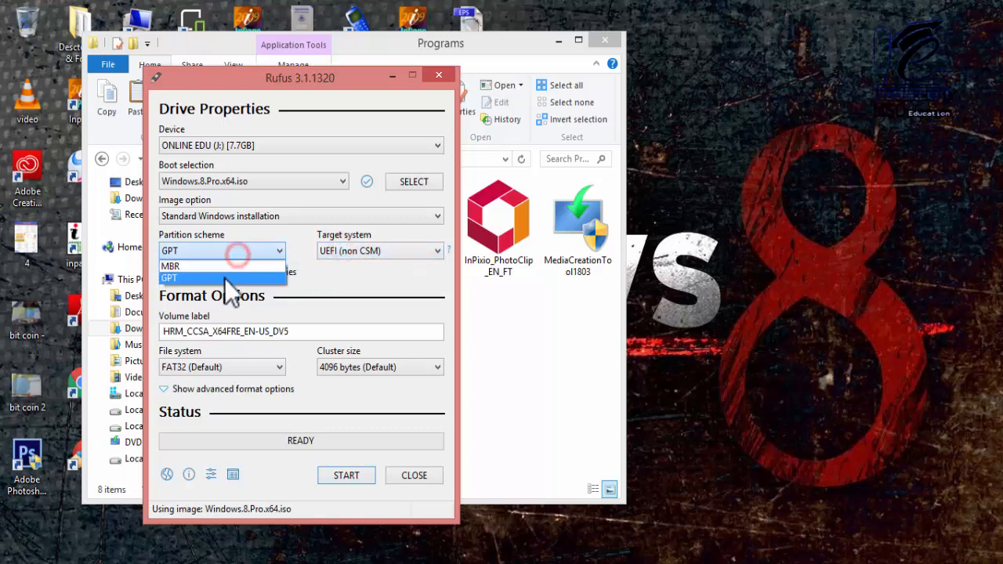
left_click(231, 266)
left_click(353, 253)
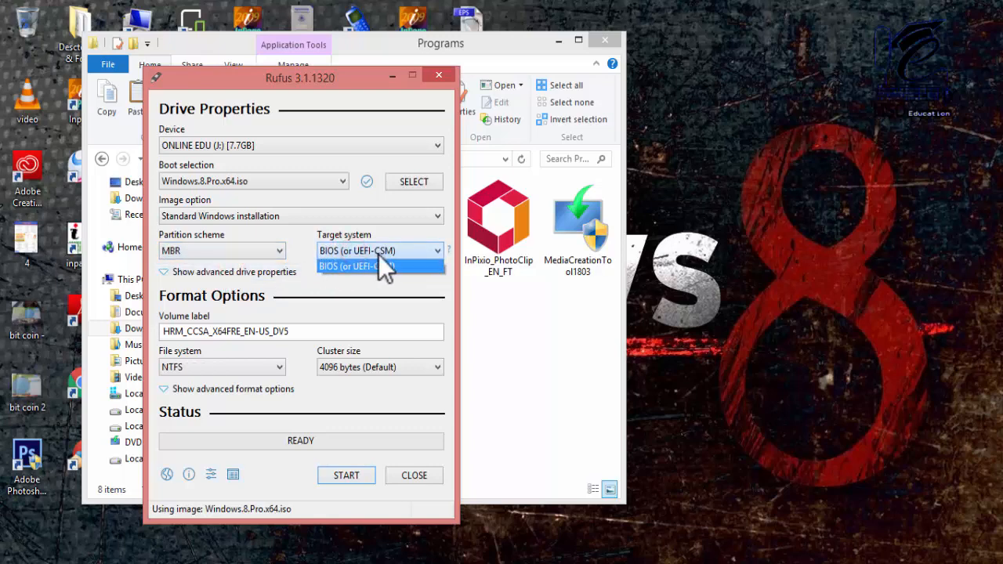
left_click(243, 257)
left_click(244, 254)
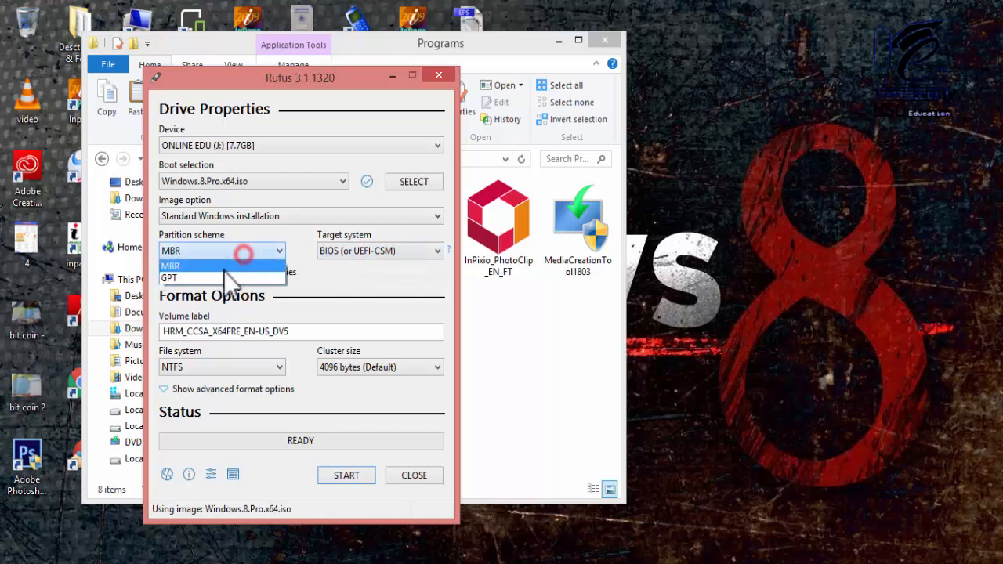
left_click(266, 278)
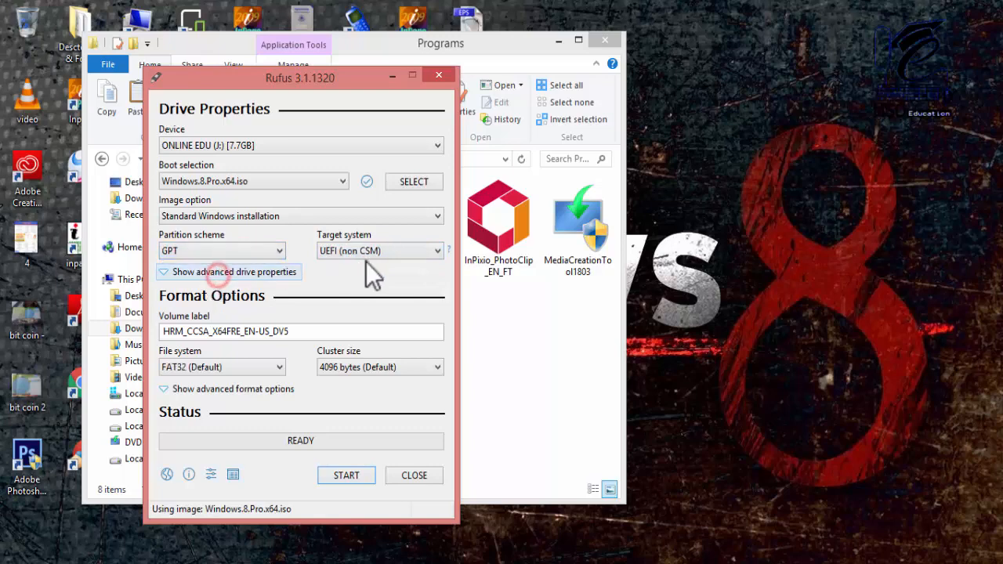
- Replace the volume label with "Windows 8 by MSO Education"
left_click(254, 331)
double_click(312, 331)
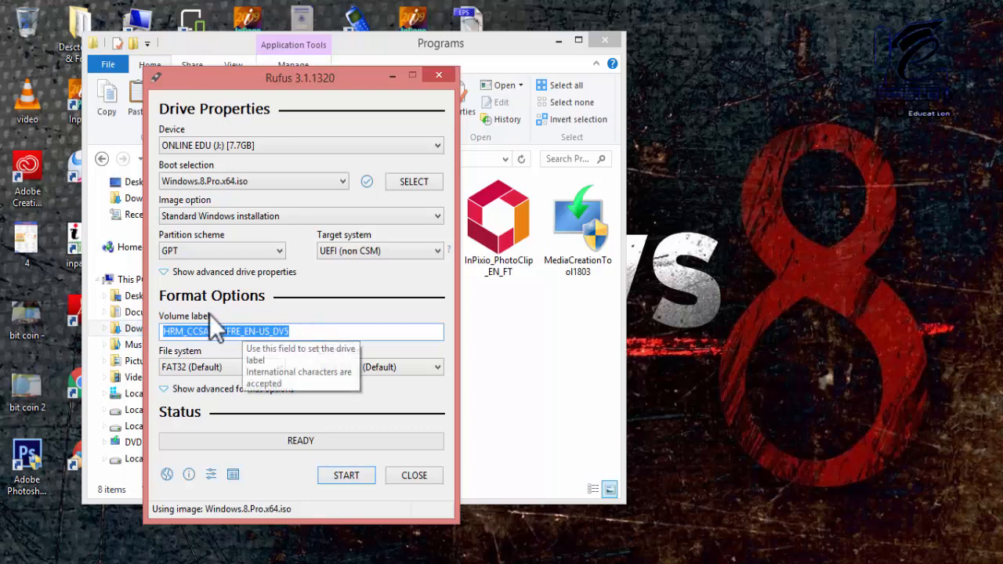
left_click(304, 333)
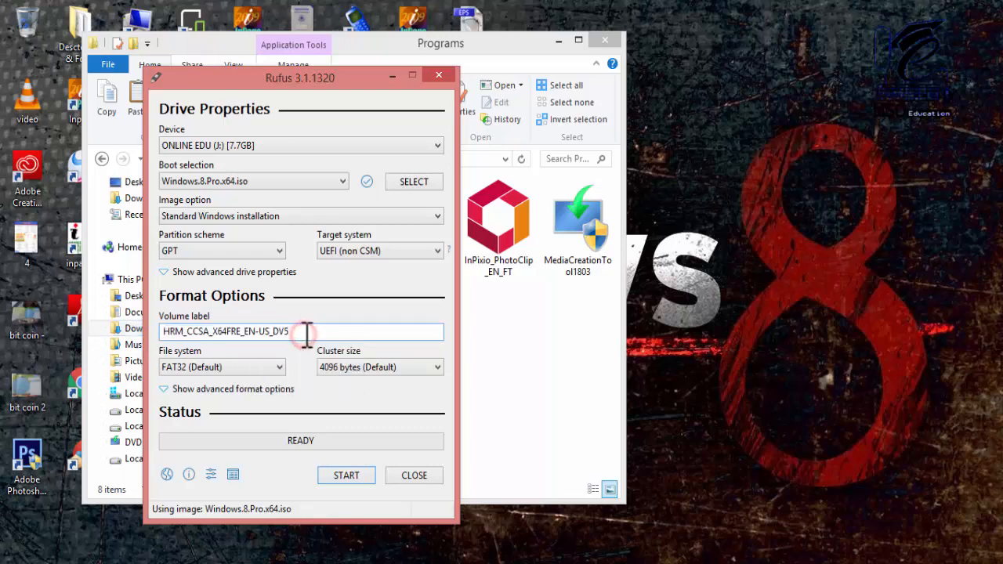
left_click_drag(263, 333, 169, 333)
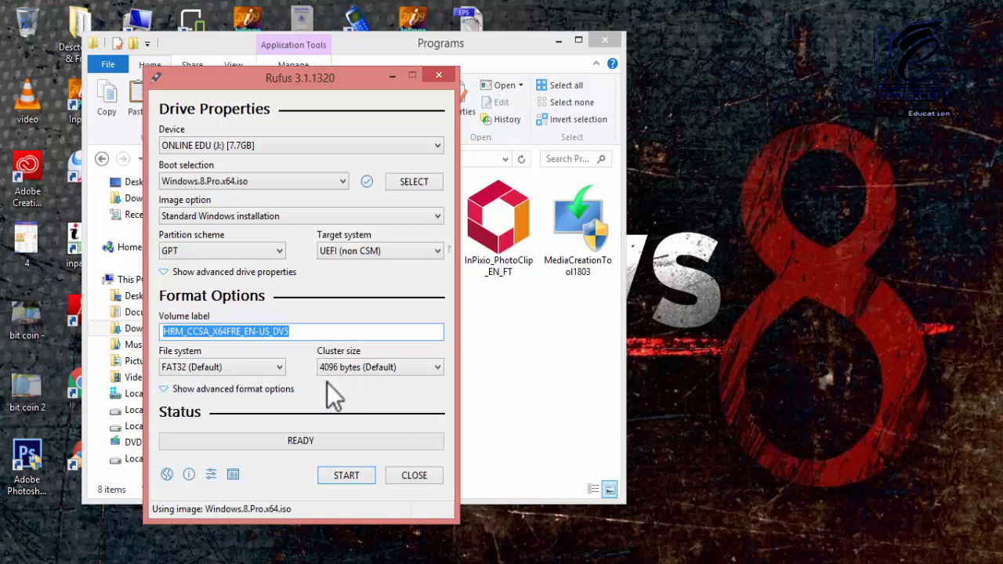
double_click(316, 333)
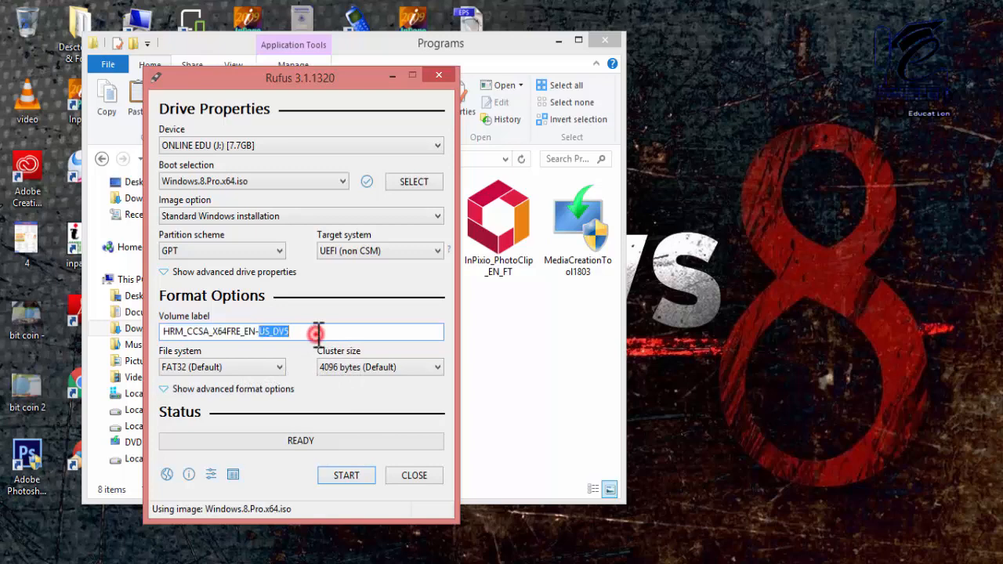
left_click(317, 333)
left_click_drag(293, 331, 158, 329)
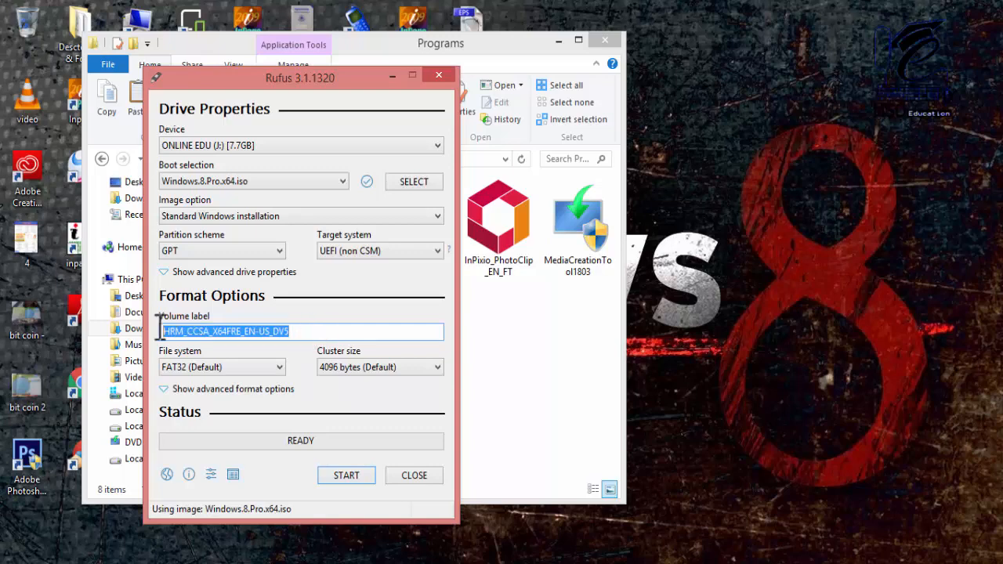
type("Windows 8 by M")
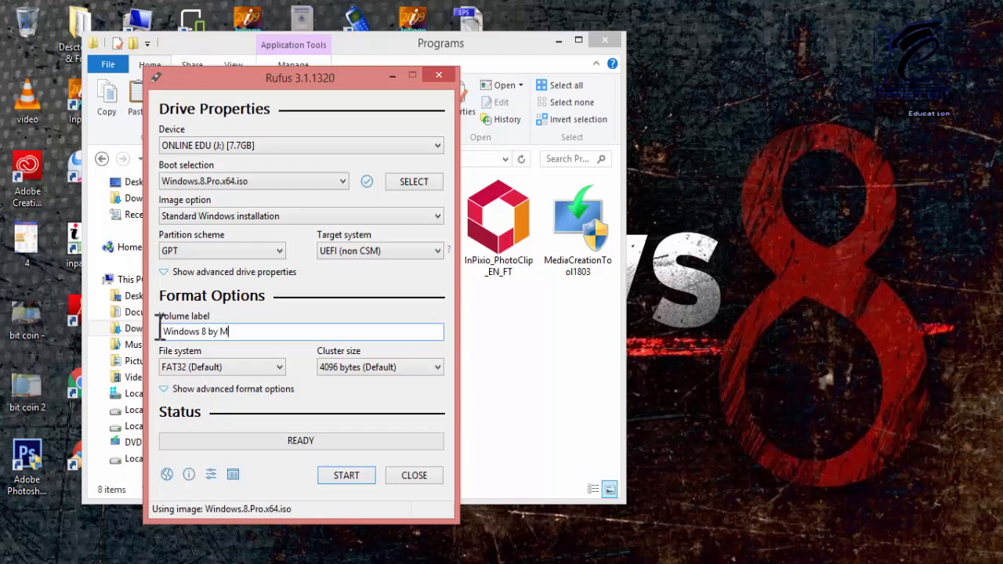
type("ucation")
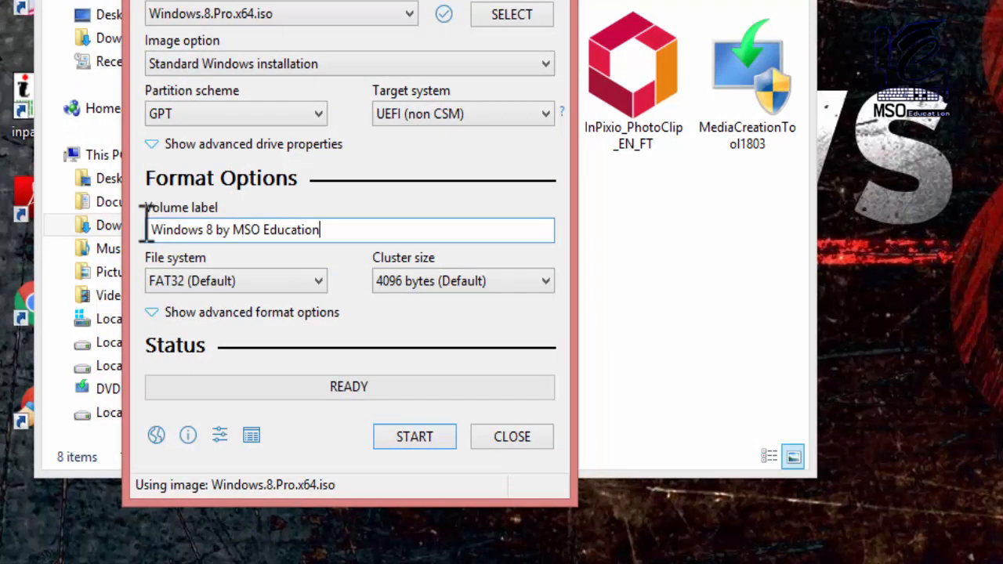
- Review the cluster size and file system options, keeping 4096 bytes and FAT32
left_click(396, 281)
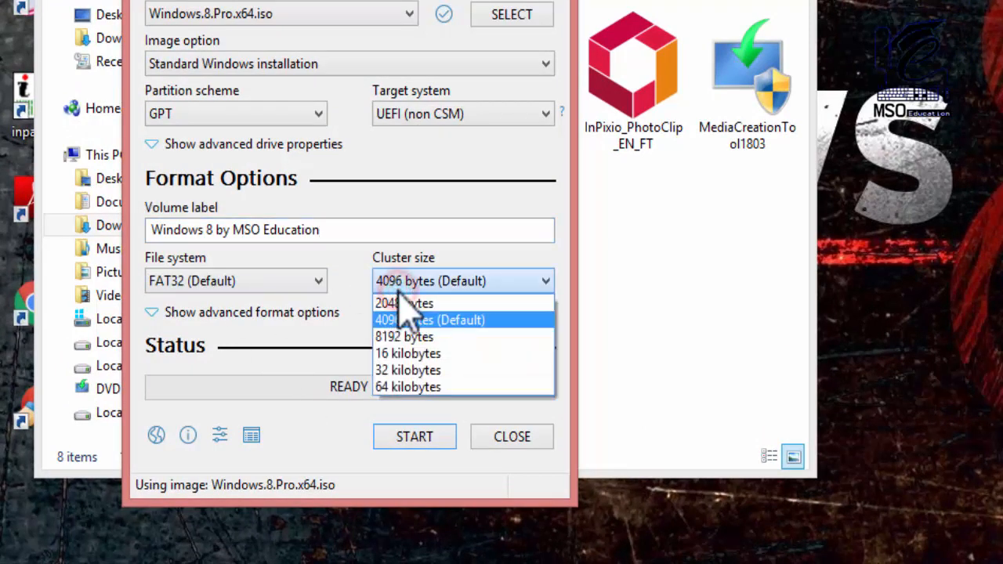
left_click(397, 284)
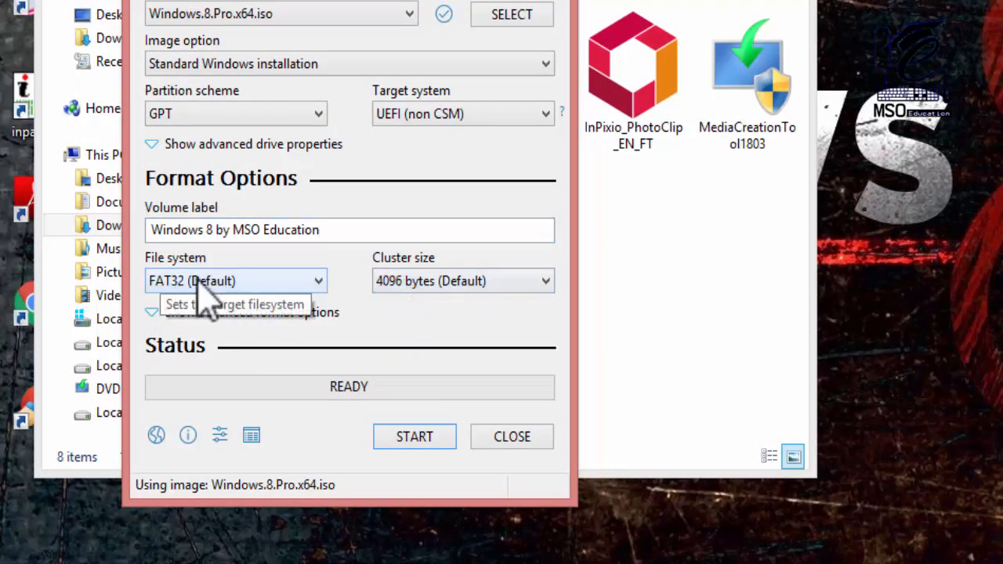
left_click(199, 282)
left_click(222, 301)
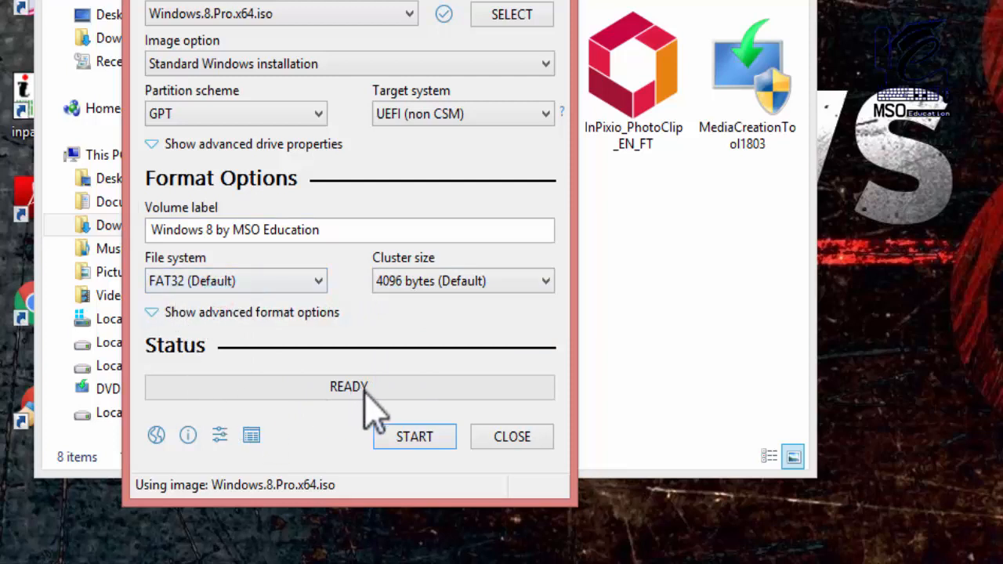
- Start writing the Windows 8 image to the ONLINE EDU (J:) drive and accept erasing all its data
left_click(432, 438)
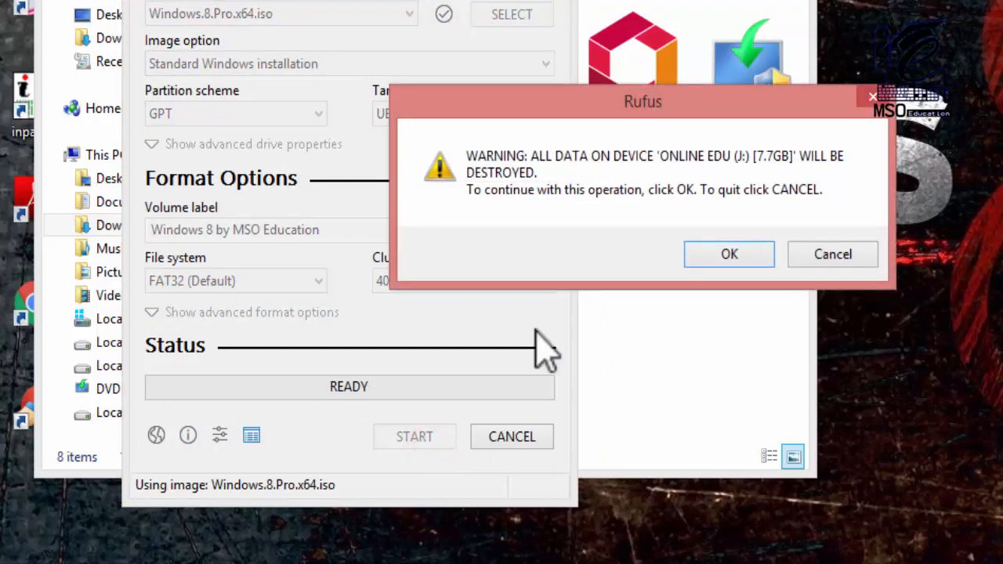
left_click_drag(536, 109, 447, 102)
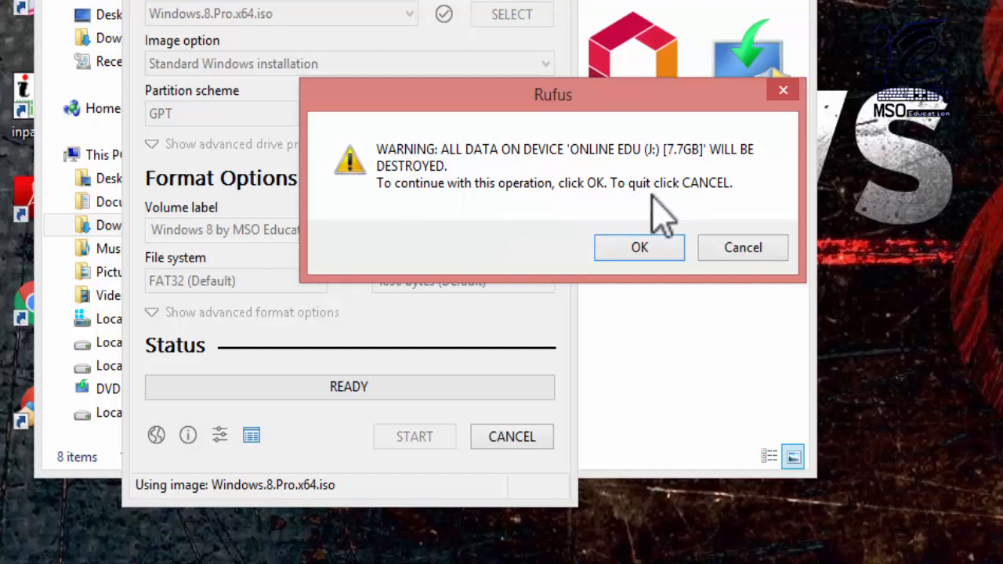
left_click(650, 247)
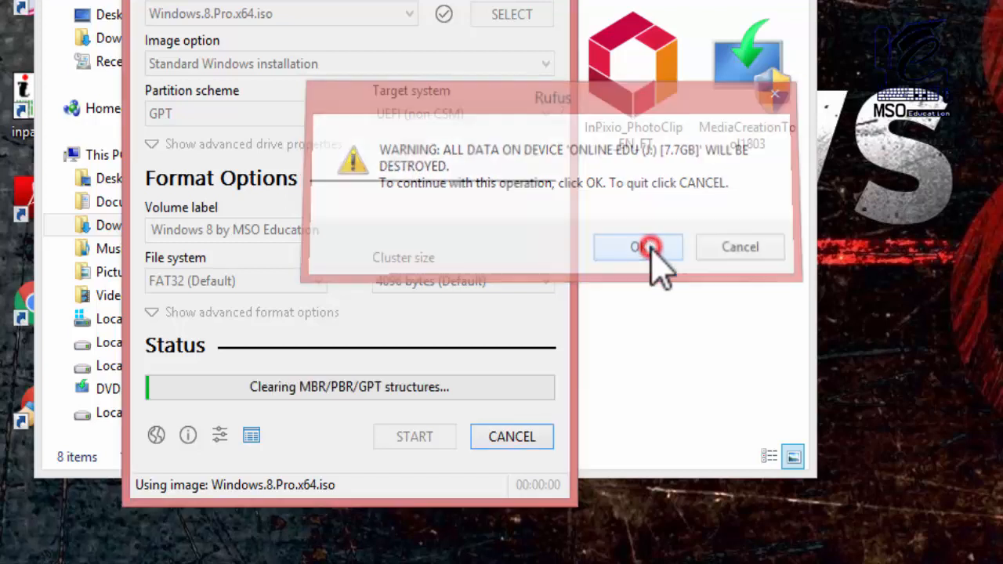
left_click_drag(352, 0, 629, 0)
left_click(314, 0)
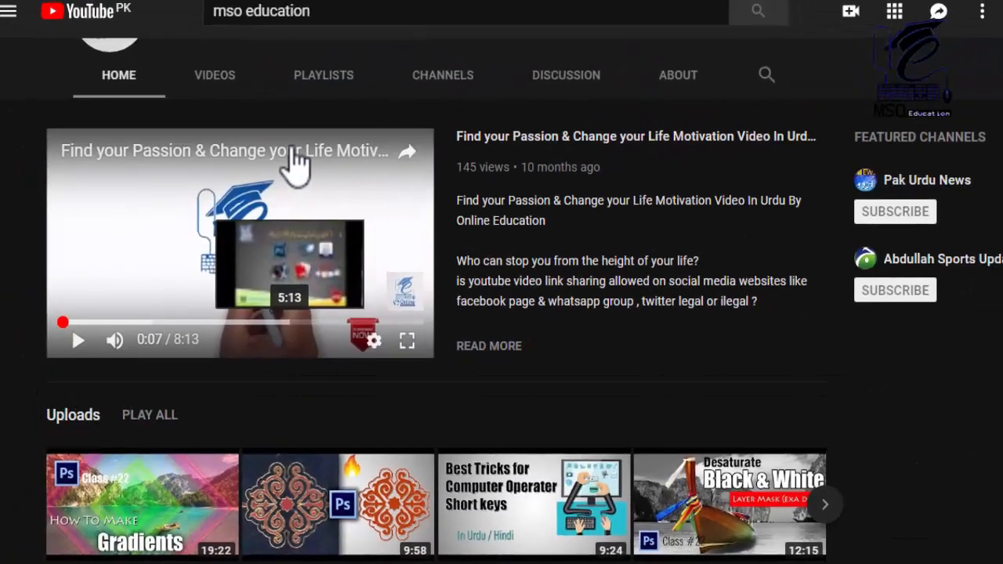
scroll(307, 240, "down", 4)
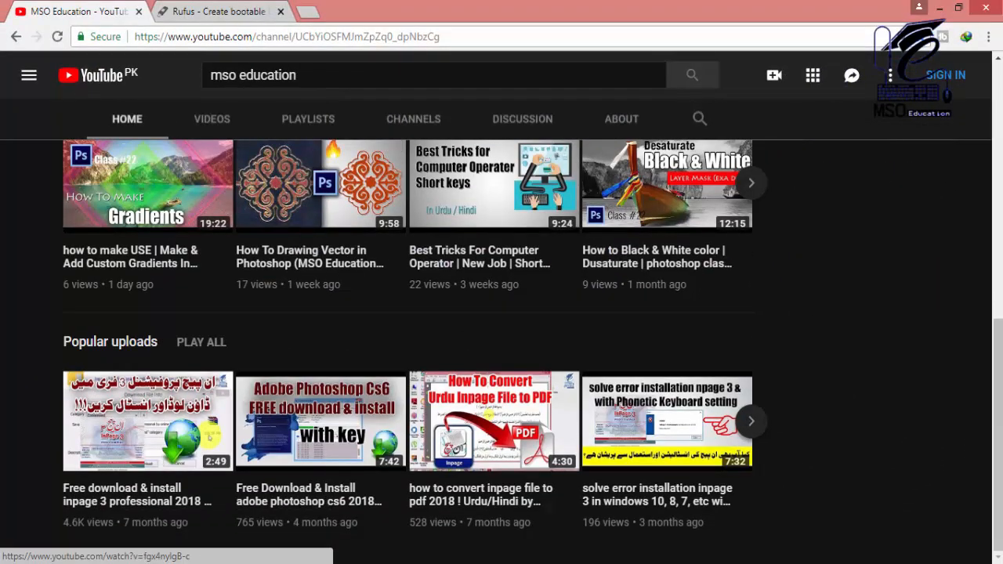
- Switch to File Explorer, go back to This PC, and check the removable disk J: after the write
key("alt+Tab")
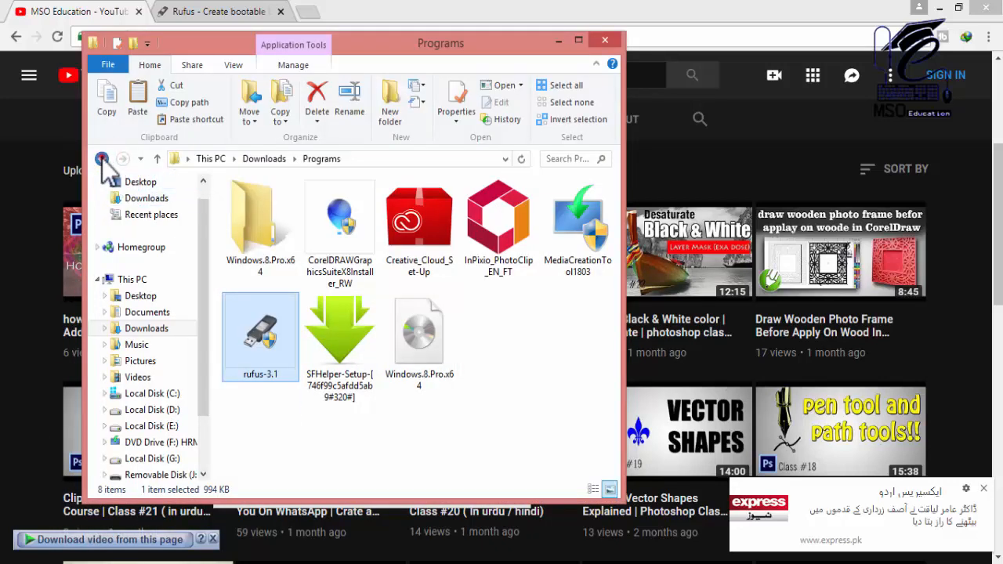
left_click(102, 159)
left_click(102, 159)
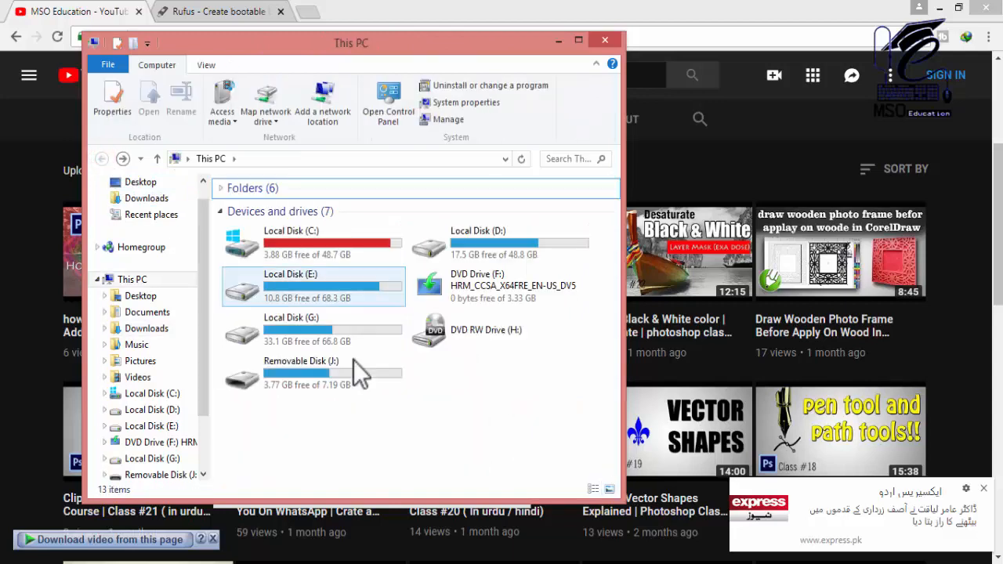
left_click(383, 437)
left_click(313, 357)
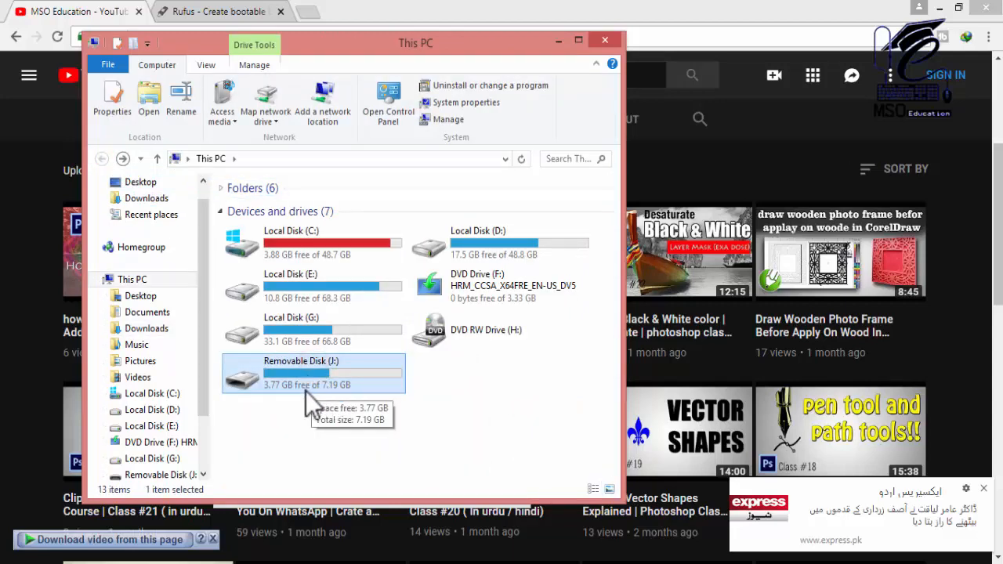
left_click(360, 457)
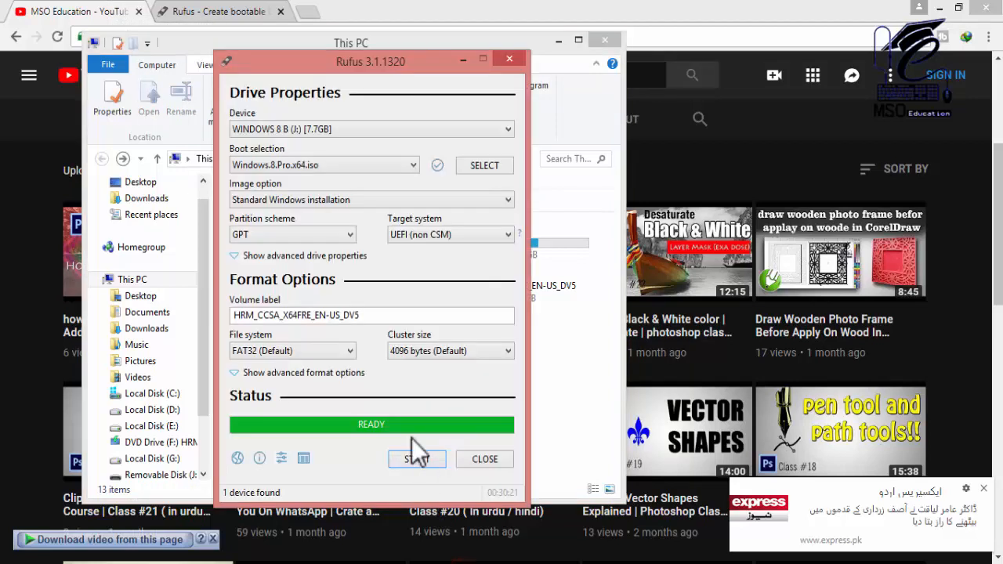
- Close Rufus and open the removable disk J: in File Explorer to check the written Windows setup files
left_click(486, 461)
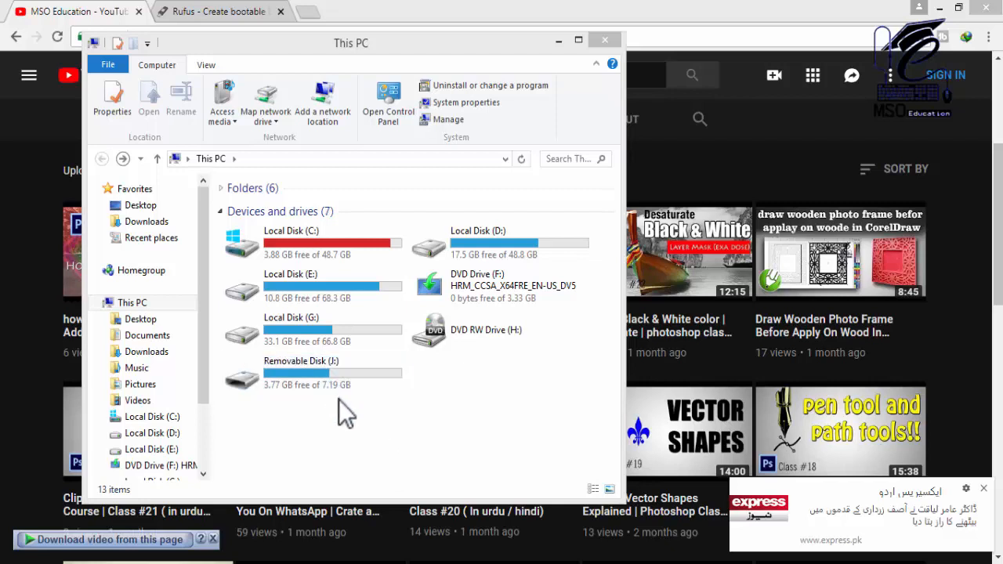
left_click(339, 368)
double_click(338, 368)
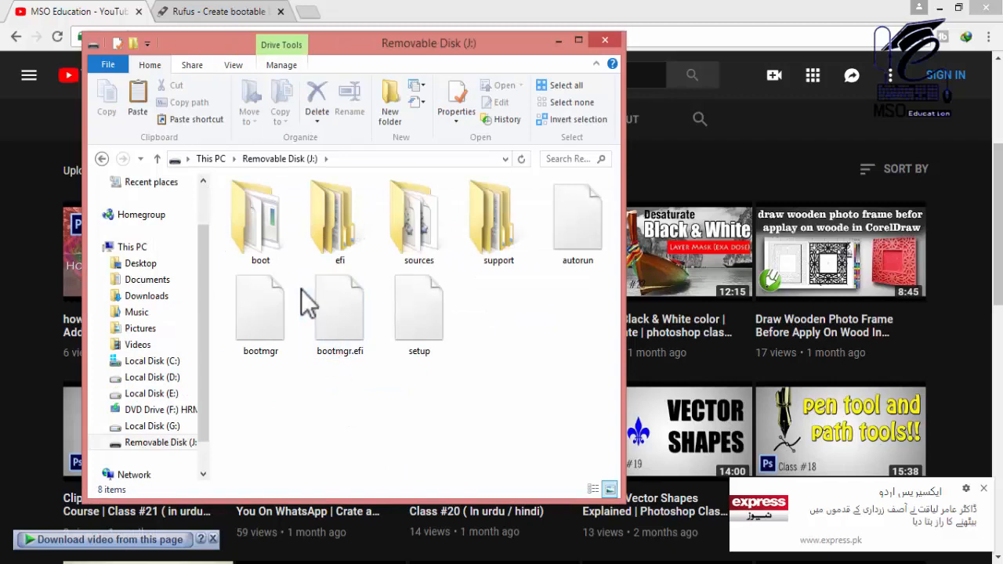
- Go back to This PC, refresh the drive list and check the removable disk J: again
left_click(101, 159)
right_click(303, 422)
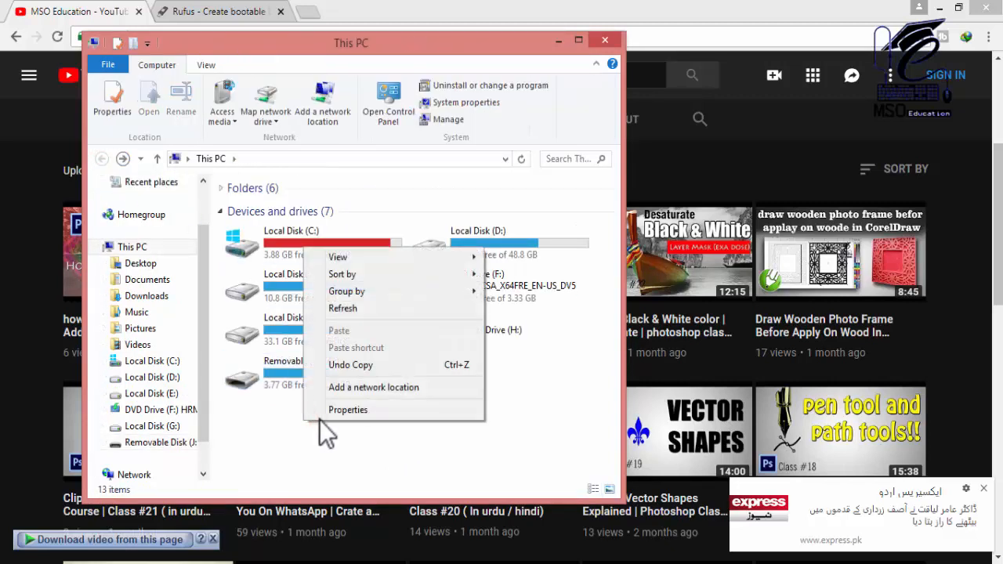
left_click(358, 308)
left_click(346, 427)
left_click(342, 376)
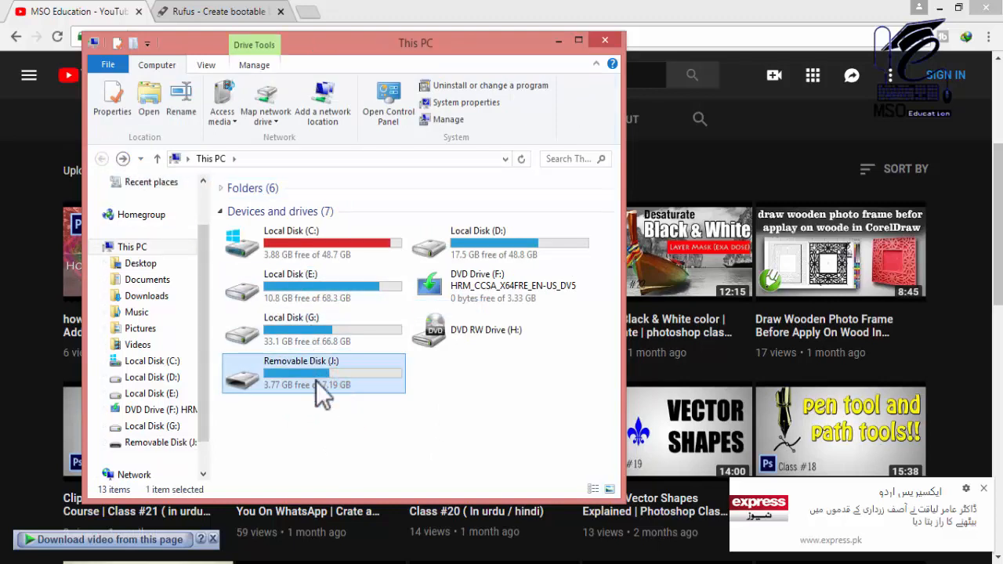
left_click(321, 424)
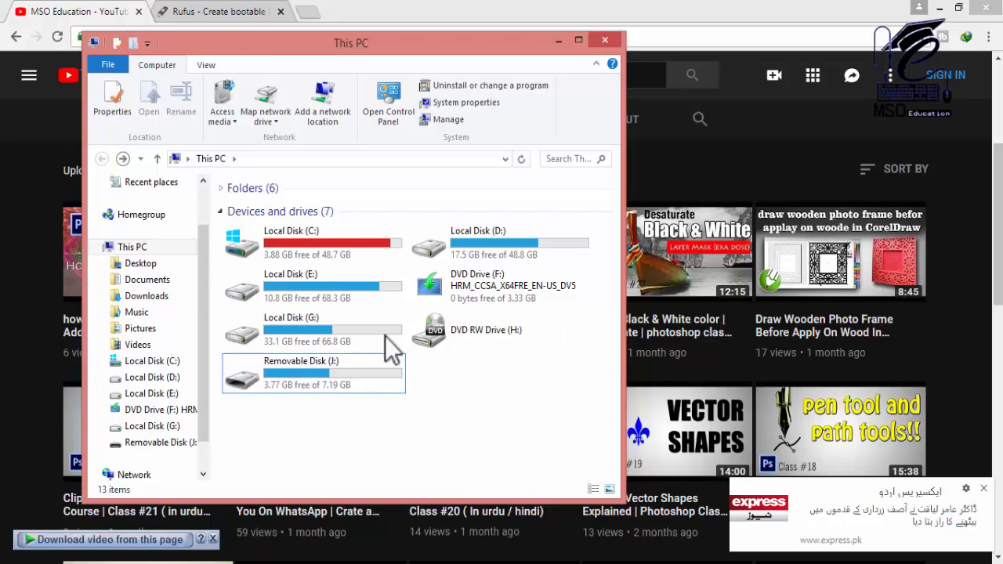
- Switch to the YouTube page in the browser and look through the MSO Education channel's uploaded videos
left_click(101, 13)
scroll(348, 254, "up", 3)
scroll(349, 255, "down", 5)
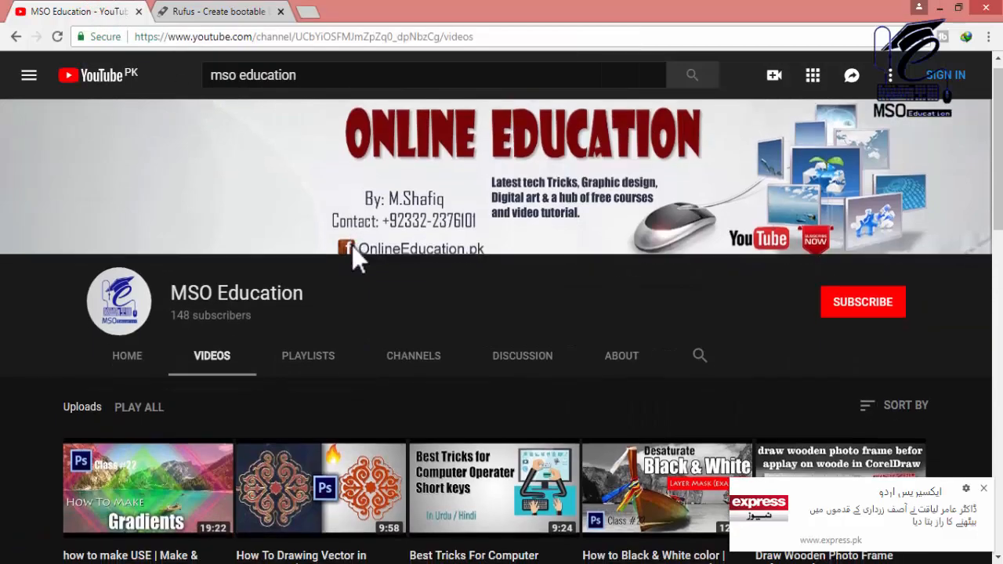
scroll(352, 245, "down", 7)
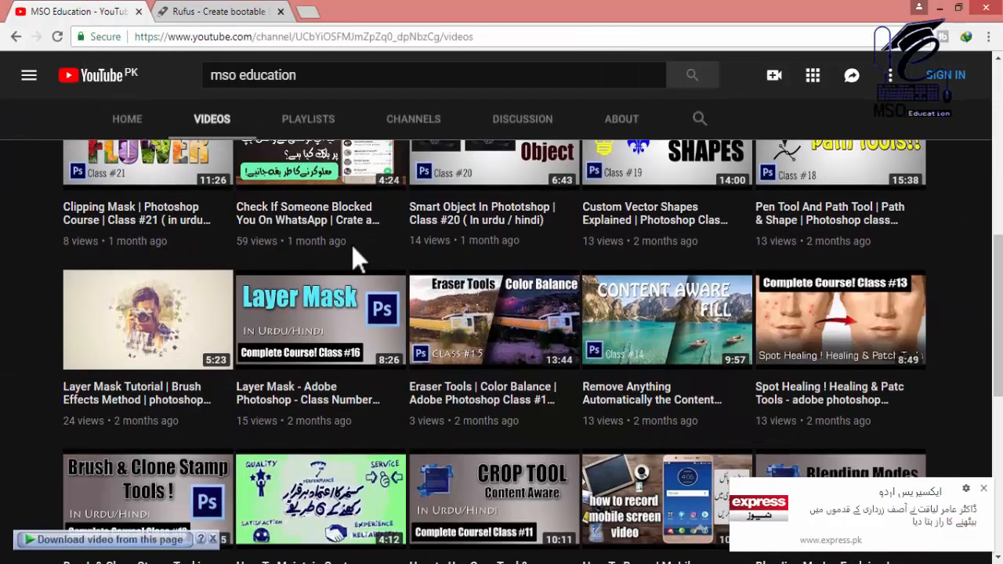
scroll(354, 258, "down", 2)
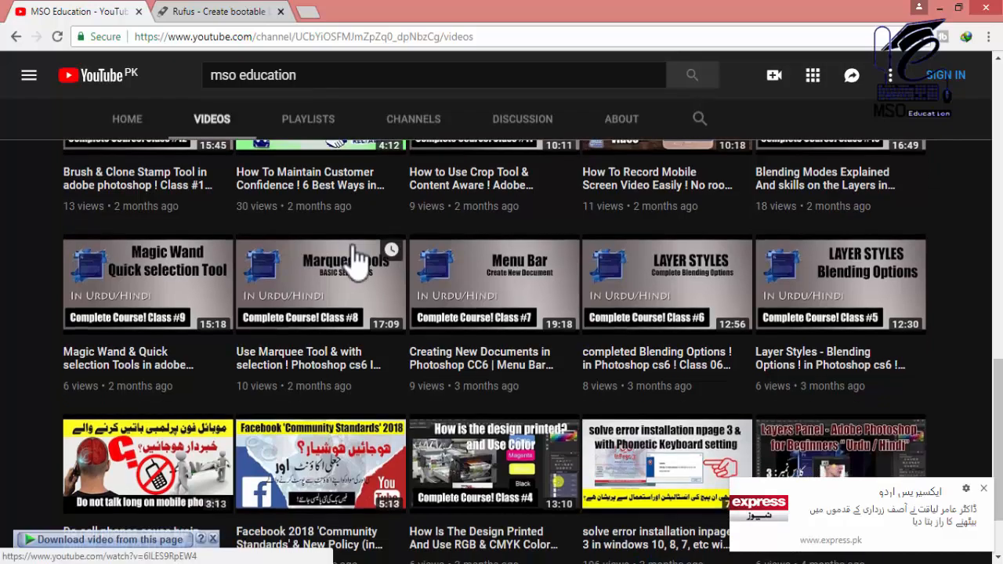
scroll(356, 259, "down", 4)
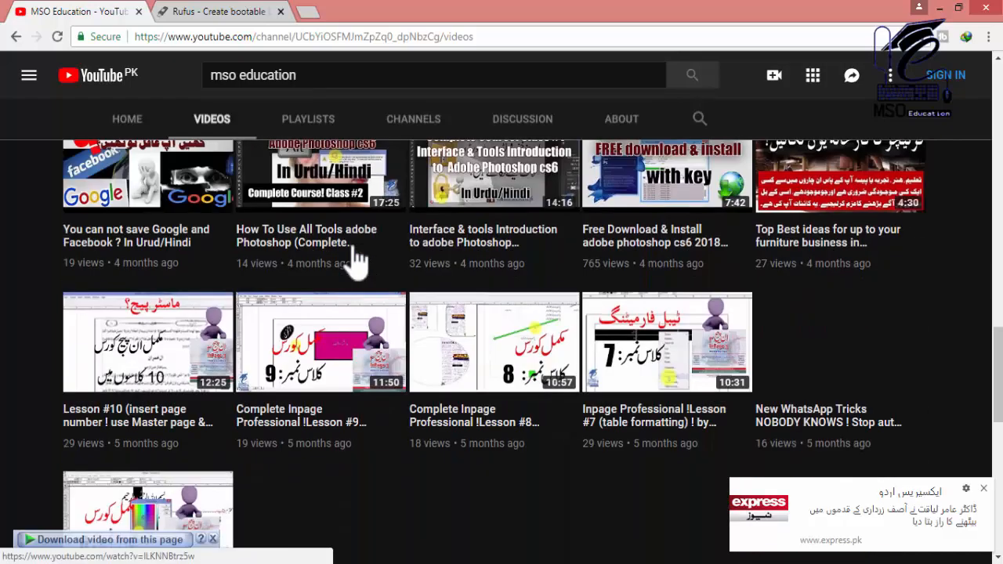